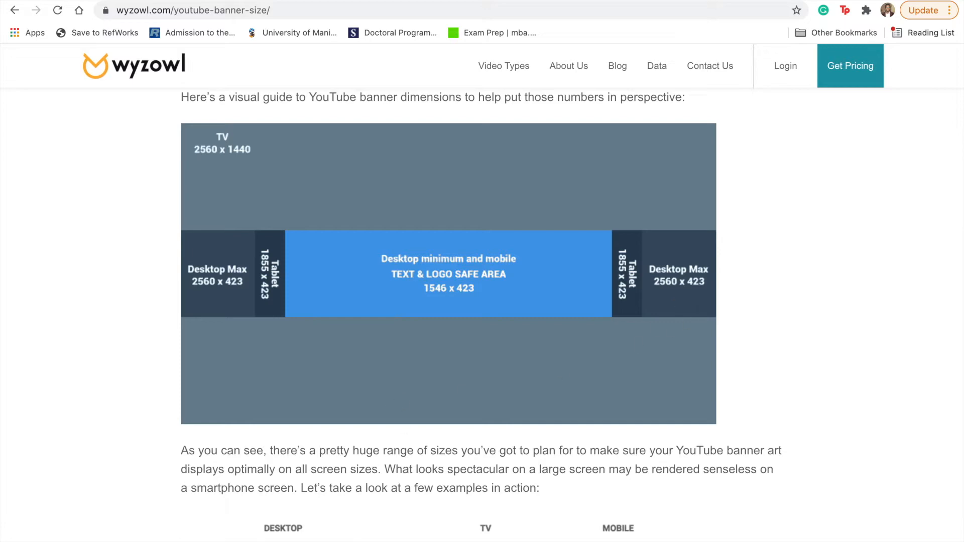
Leave Wyzowl's YouTube banner size guide and switch to Photoshop to start the banner.
click(642, 532)
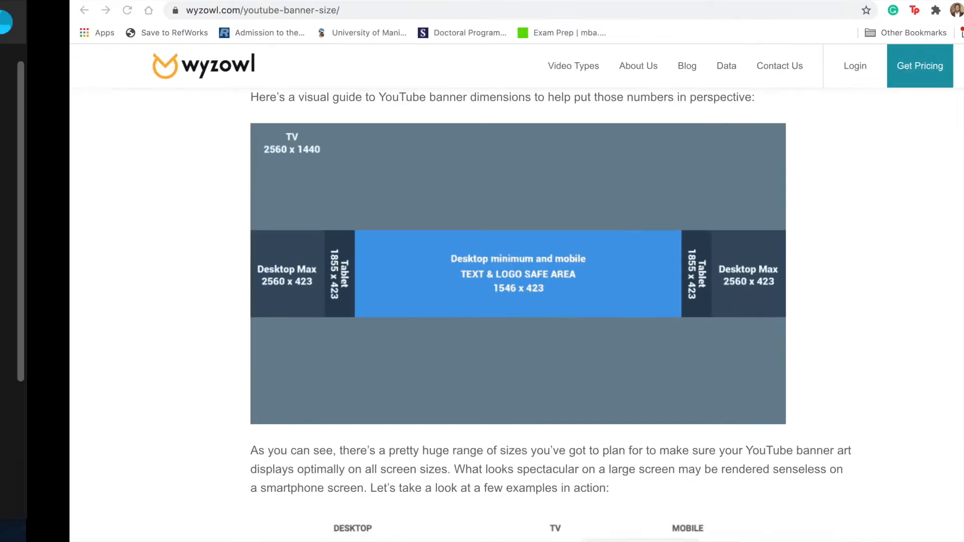
Create a 2560 × 1440 px, 300 ppi document with a dark background.
click(689, 141)
double_click(688, 141)
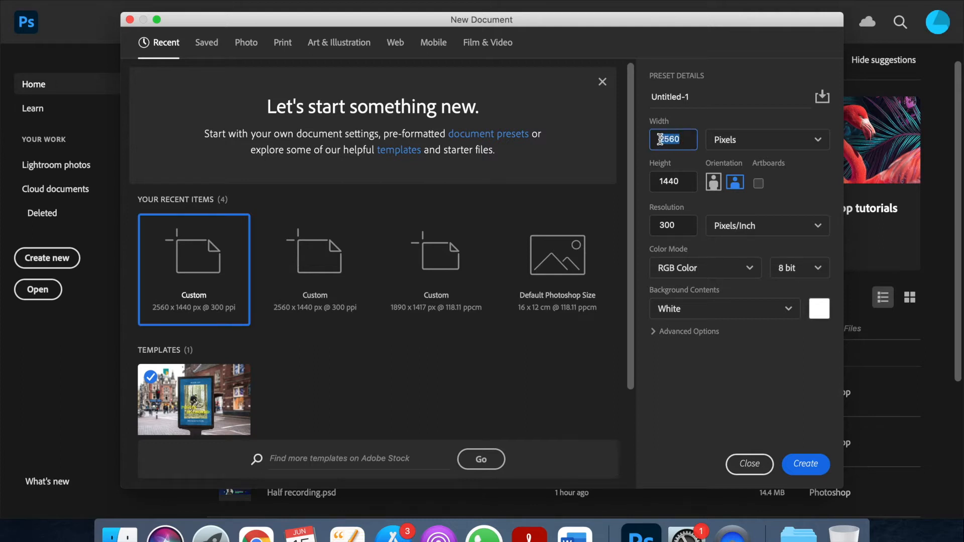
text(2)
click(678, 179)
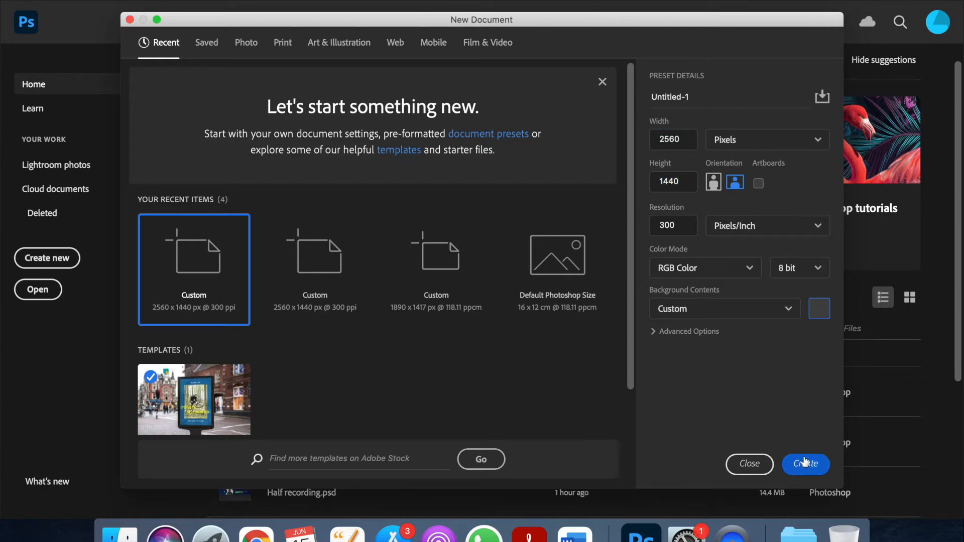
click(805, 463)
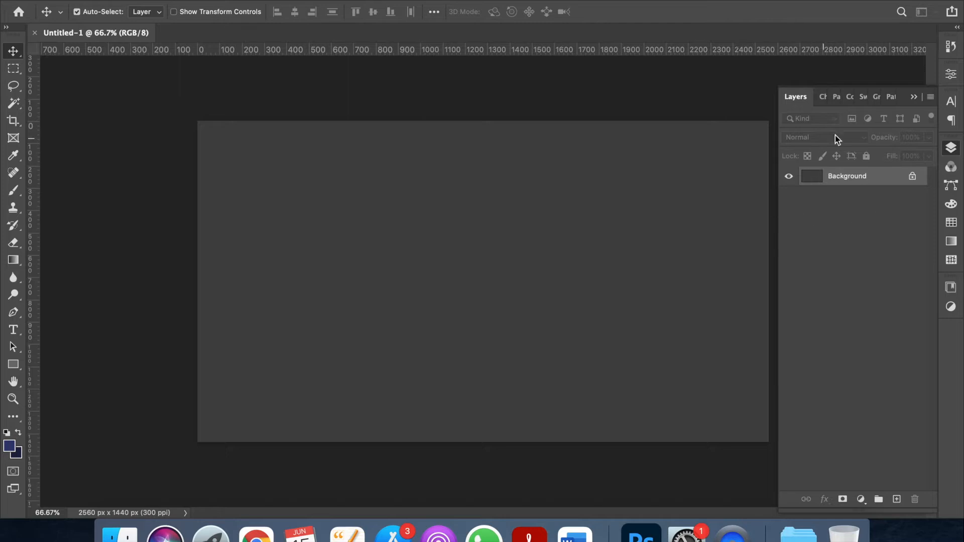
Close the floating Layers panel, leaving the blank canvas, and glance back at Chrome.
click(914, 97)
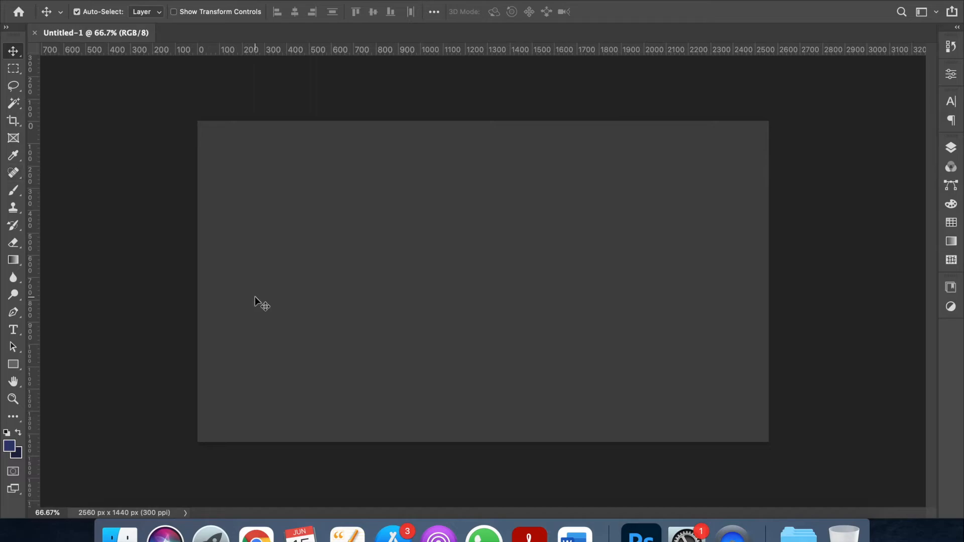
click(256, 535)
Draw a white-filled rectangle on the canvas with the Rectangle tool.
click(12, 365)
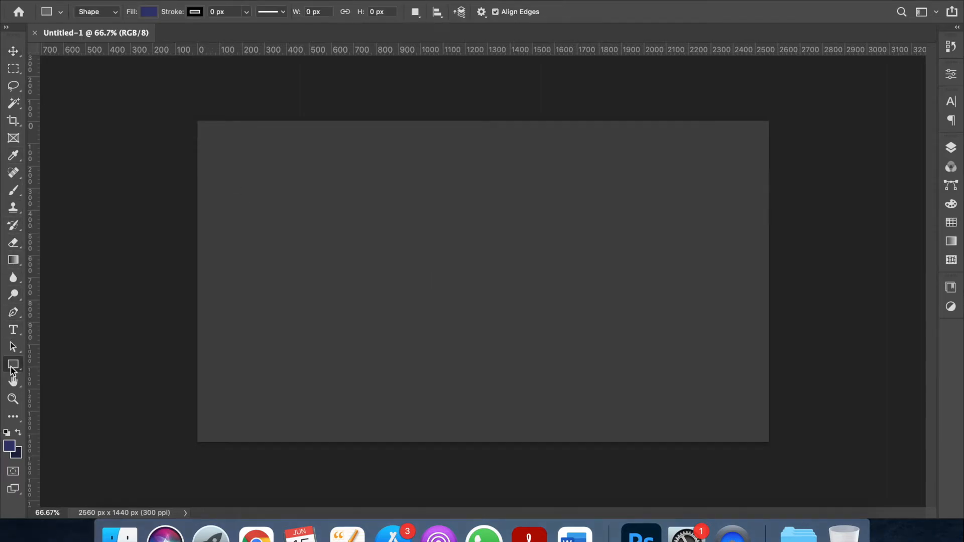
click(149, 12)
click(90, 82)
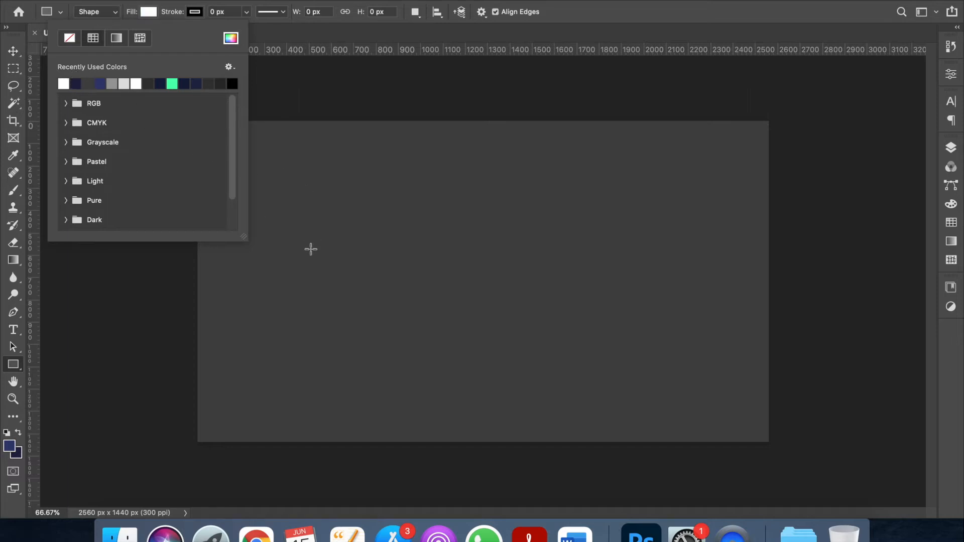
click(284, 259)
drag(285, 260, 502, 298)
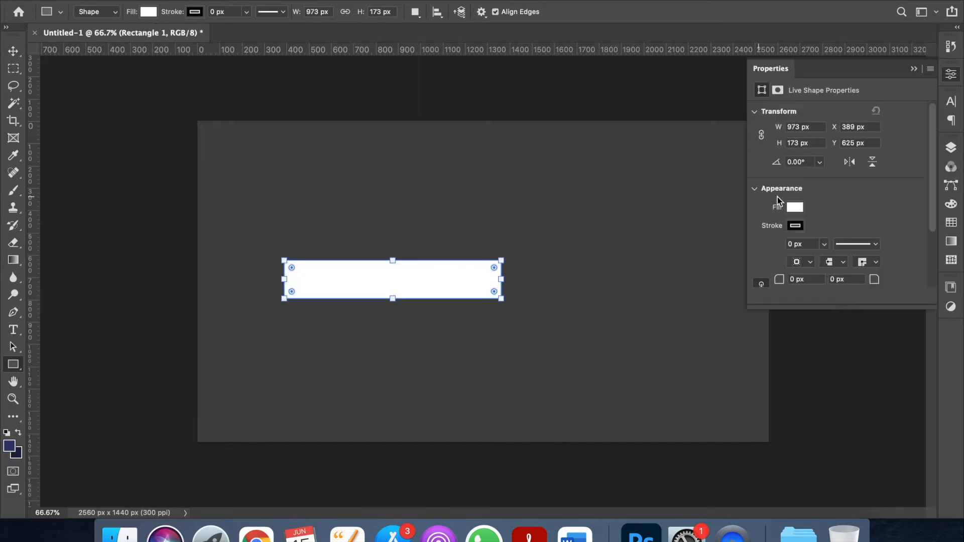
Resize the white rectangle to 1546 × 423 px.
click(819, 128)
text(1546)
key(Tab)
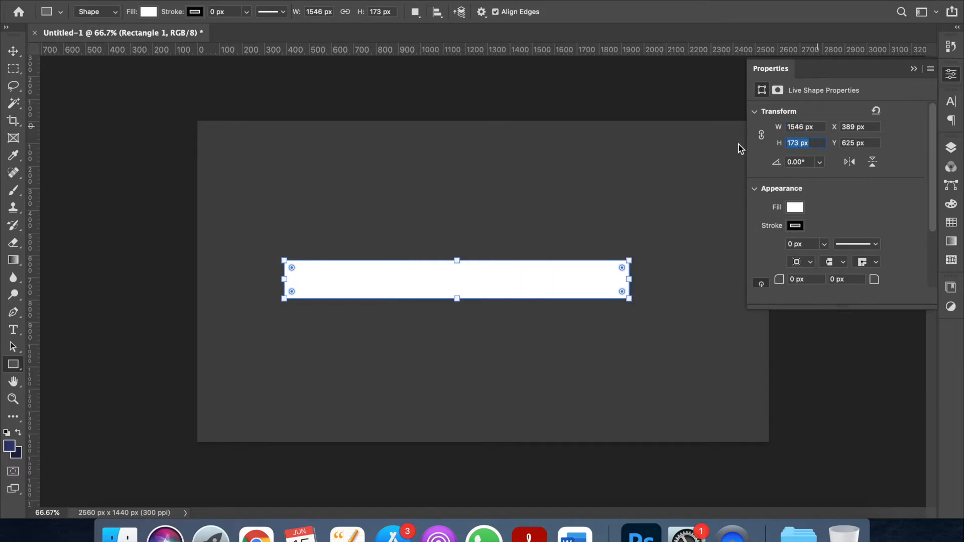
text(423)
key(Return)
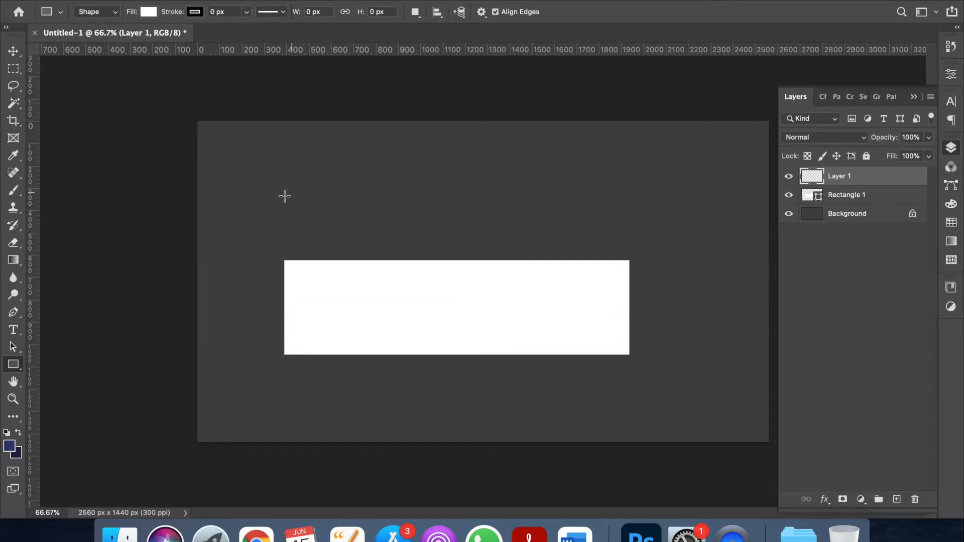
Draw a second rectangle above the first and size it 1855 × 423 px.
drag(265, 202, 574, 253)
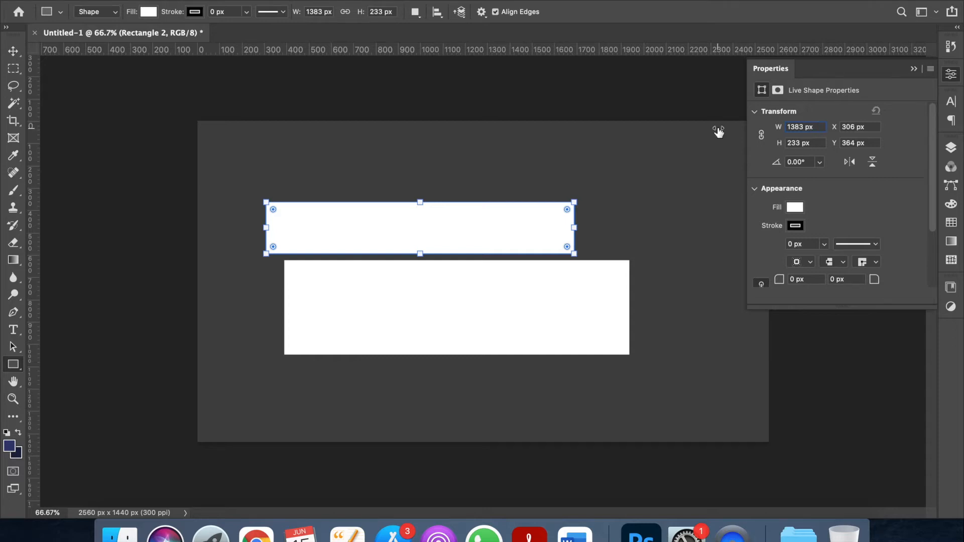
click(812, 125)
text(1855)
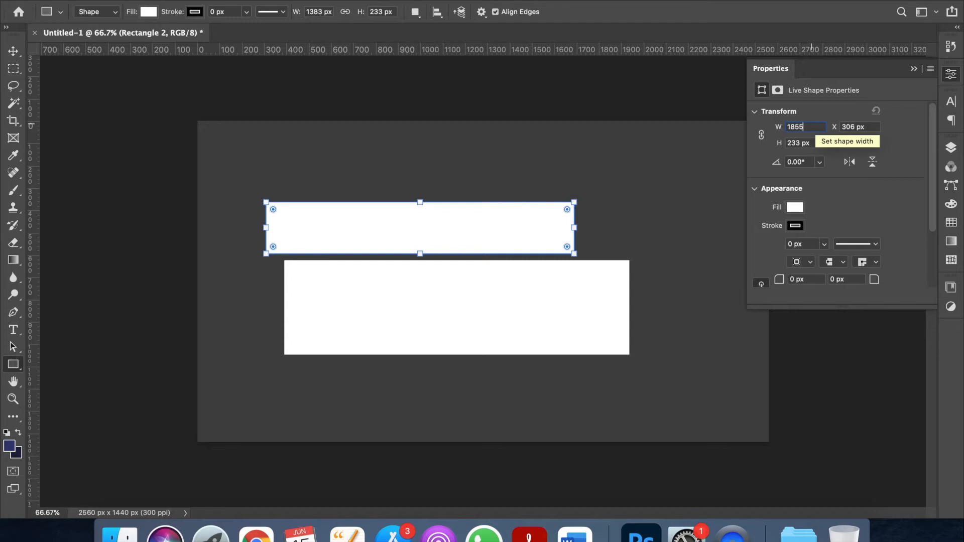
click(818, 144)
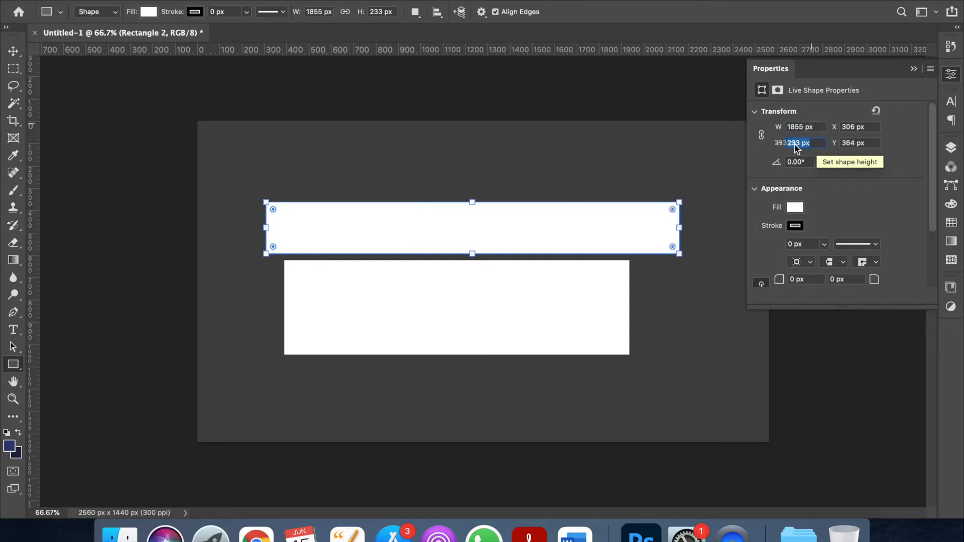
text(423)
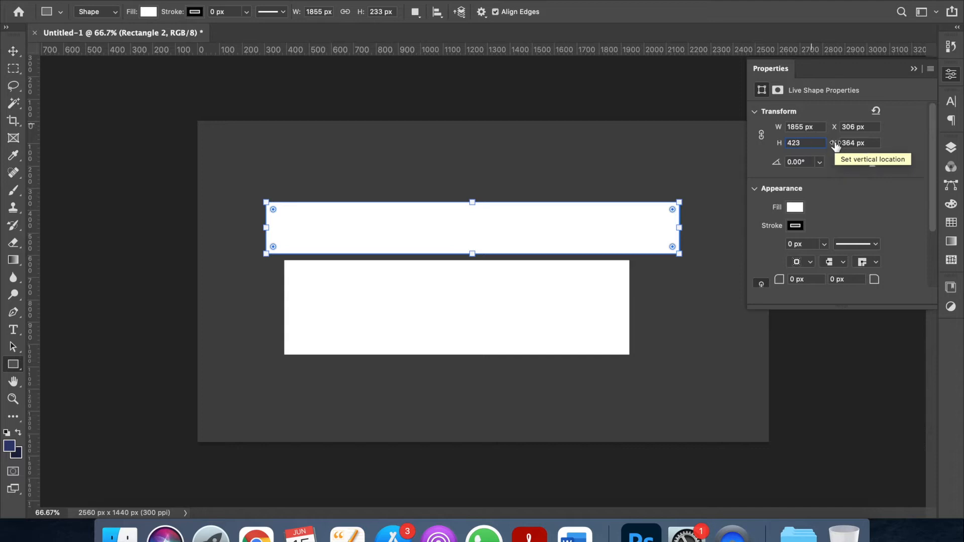
key(Return)
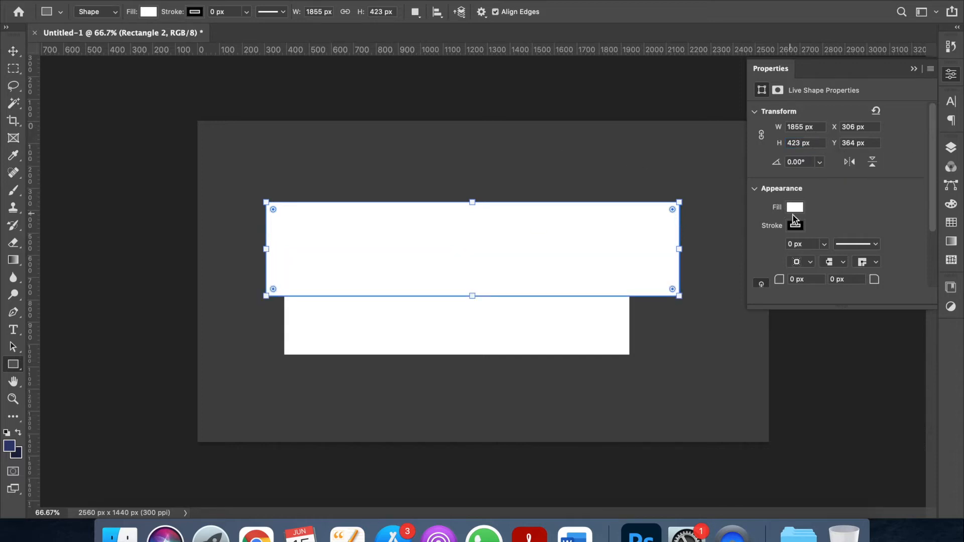
Undo an accidental thin rectangle and bring up the Layers panel.
drag(335, 162, 443, 165)
key(super+z)
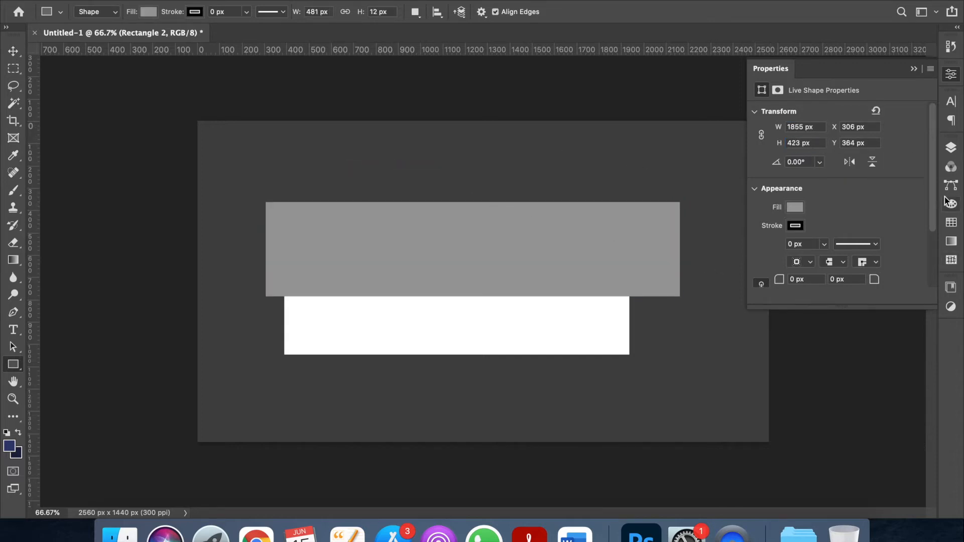
click(957, 150)
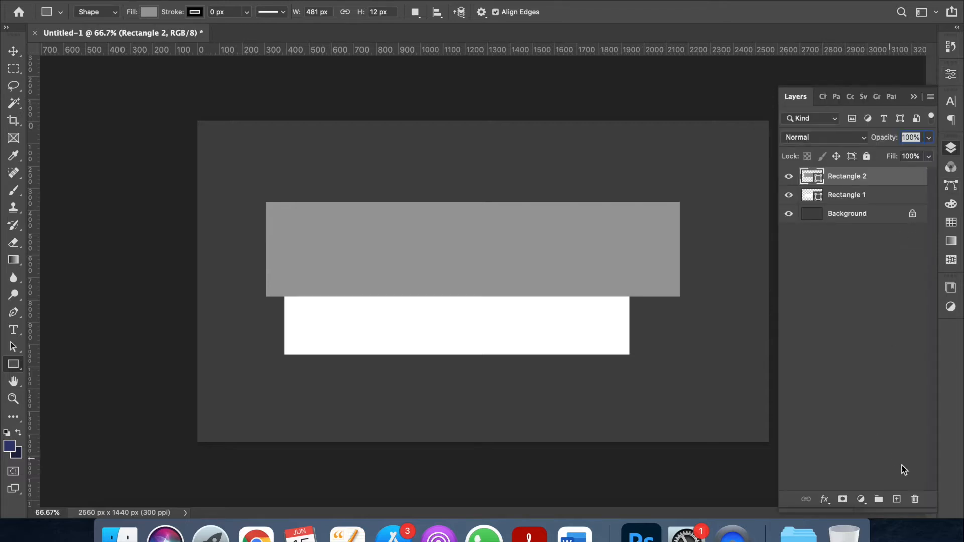
On a new layer, draw a third rectangle sized 2560 × 423 px.
click(897, 500)
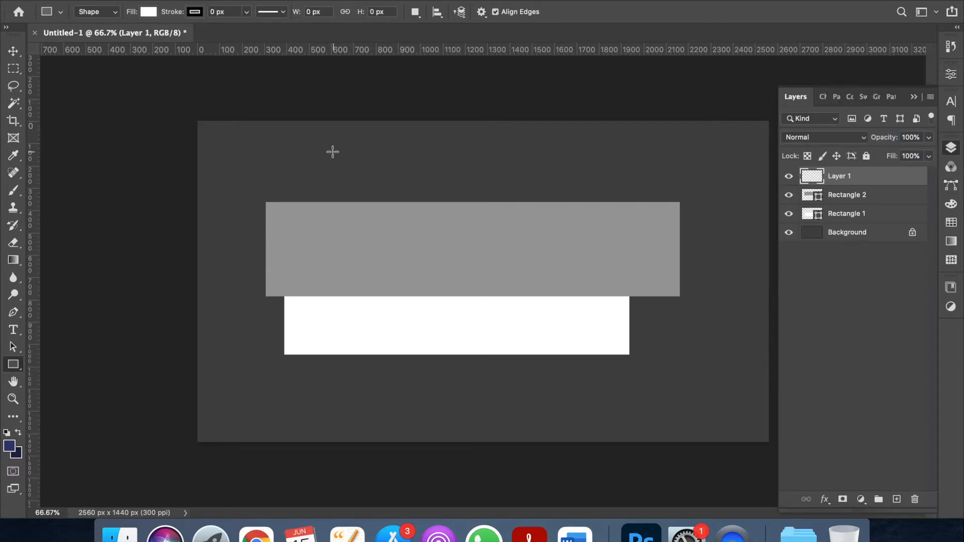
drag(312, 167, 475, 204)
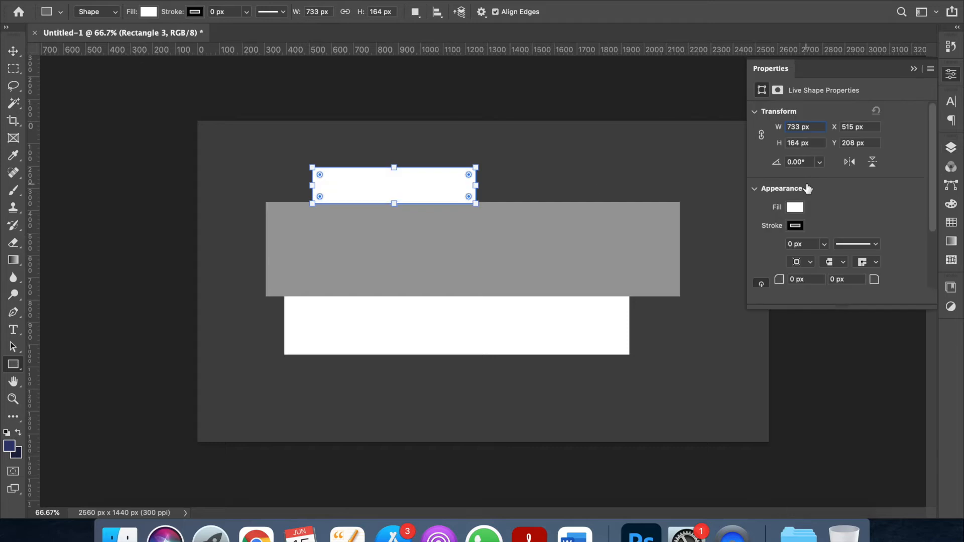
click(810, 127)
text(2560)
drag(820, 144, 774, 142)
text(4)
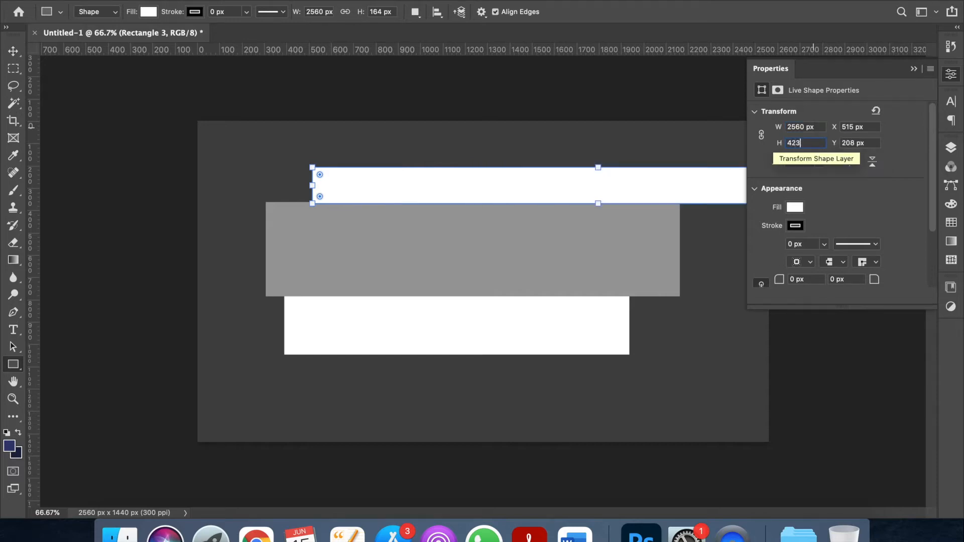
text(23)
key(Return)
Switch to the Move tool, close Properties and deselect all layers.
key(v)
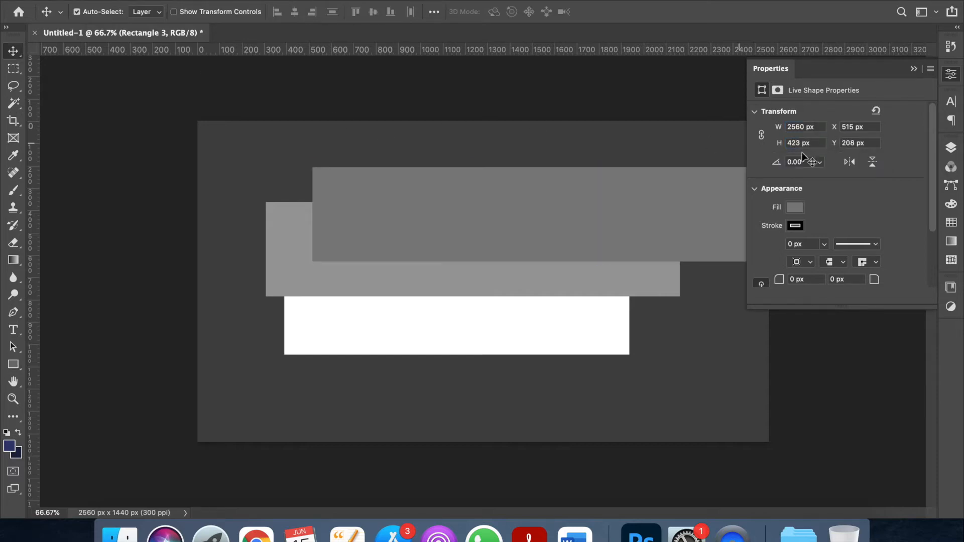
click(913, 69)
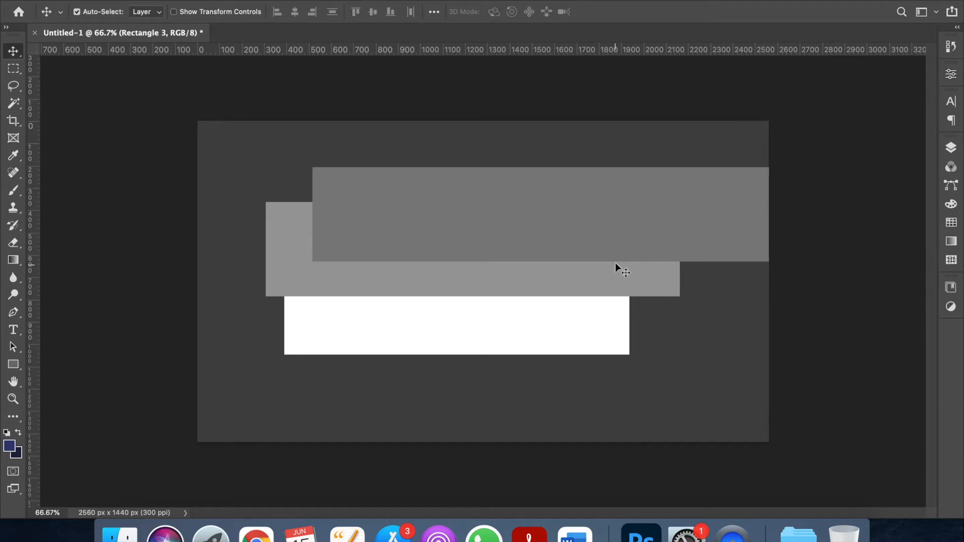
key(super+alt+a)
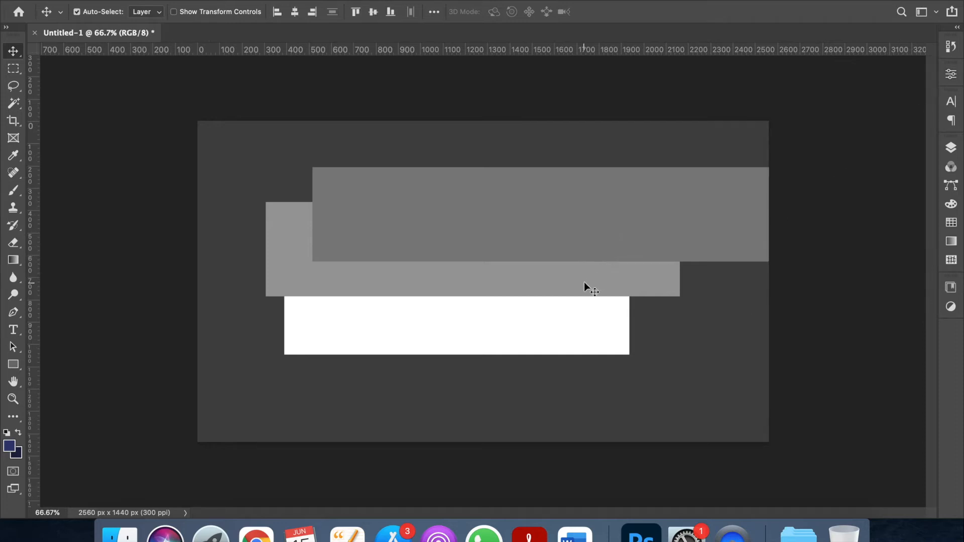
Unlock the Background layer and select the rectangle layers together for aligning.
click(951, 147)
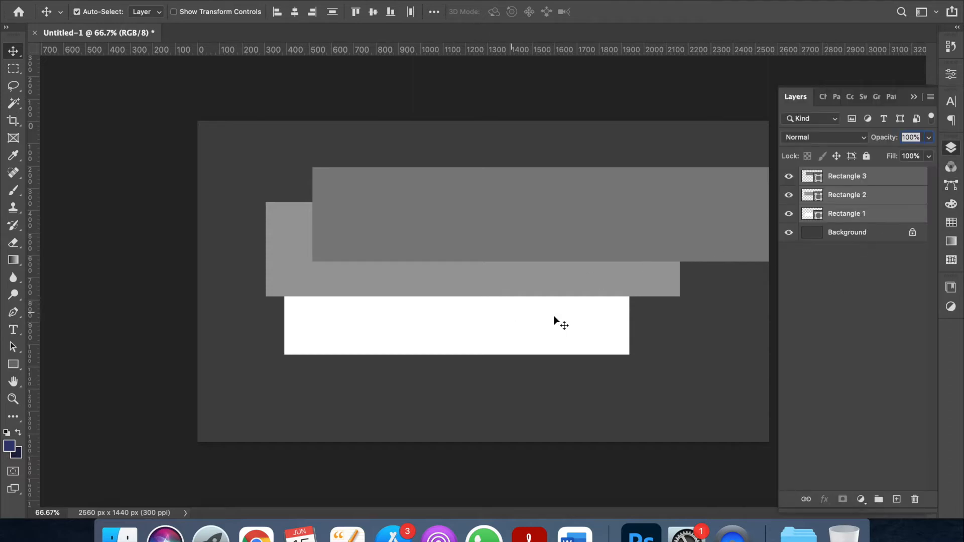
click(912, 232)
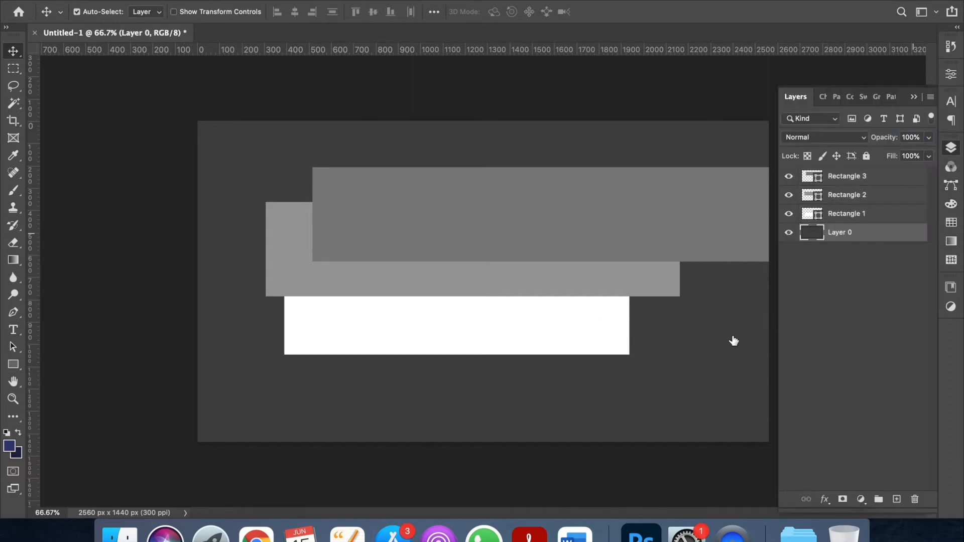
click(672, 213)
shift+click(611, 273)
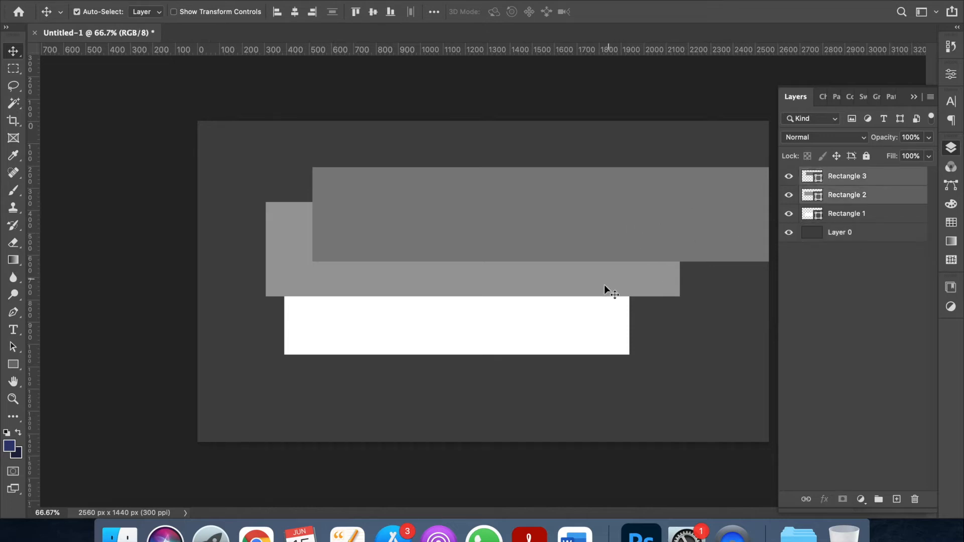
shift+click(583, 323)
shift+click(619, 386)
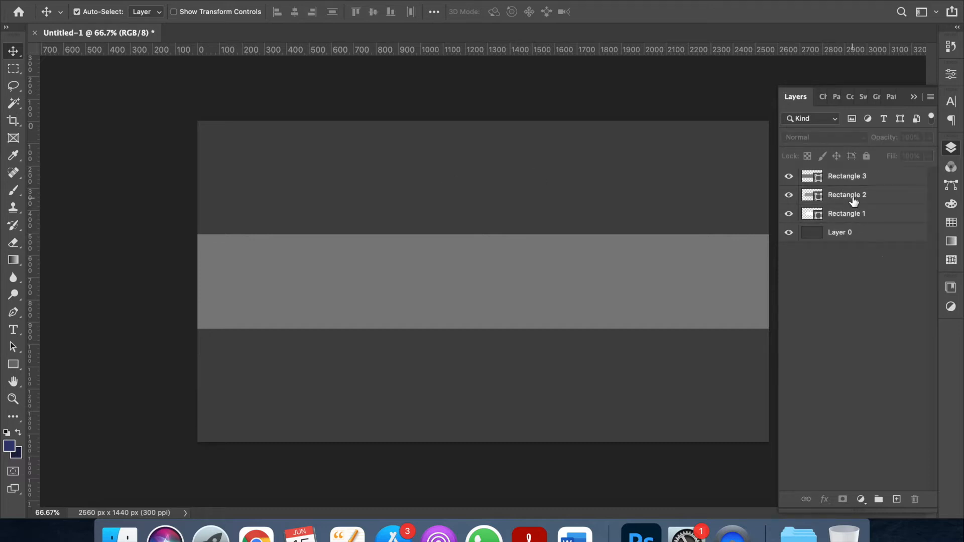
Restack layers: Rectangle 1 on top, Rectangle 2 above Rectangle 3.
click(863, 215)
drag(863, 215, 861, 173)
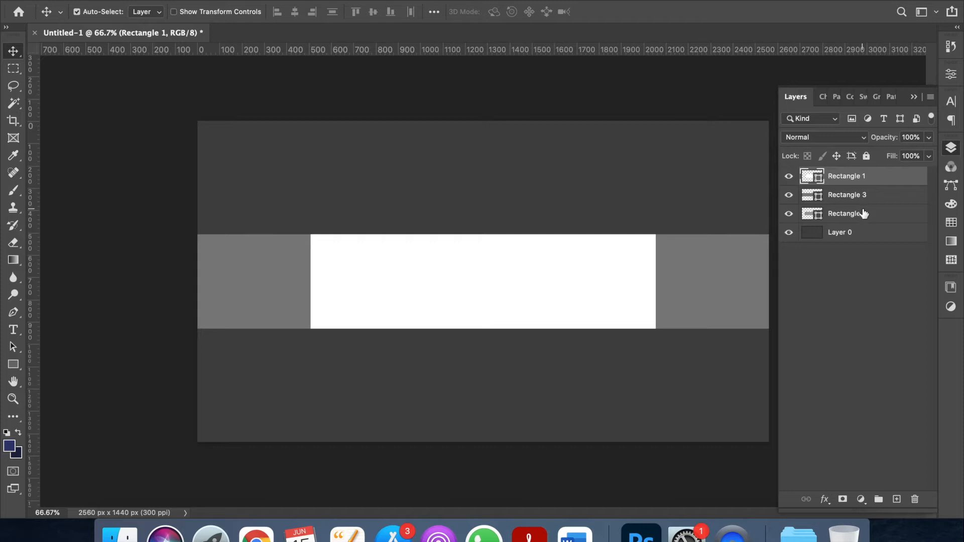
double_click(863, 214)
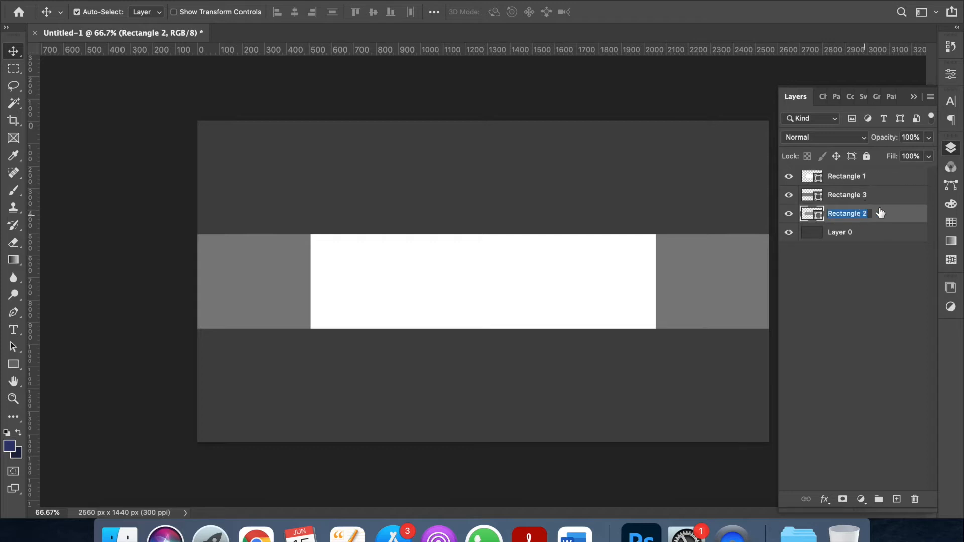
drag(883, 218, 878, 194)
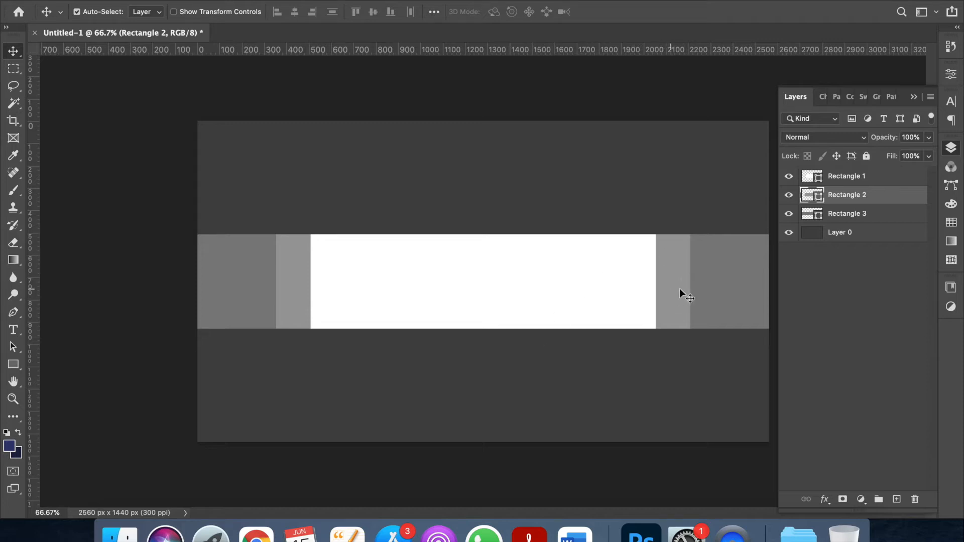
Place guides on the rectangles' side edges, the band's top, middle, bottom, and canvas centre.
drag(30, 241, 656, 308)
drag(310, 301, 312, 351)
drag(31, 266, 690, 361)
mouse_move(311, 374)
mouse_down()
mouse_move(302, 383)
mouse_move(311, 387)
mouse_up()
drag(186, 51, 185, 234)
drag(211, 50, 311, 281)
drag(31, 215, 485, 295)
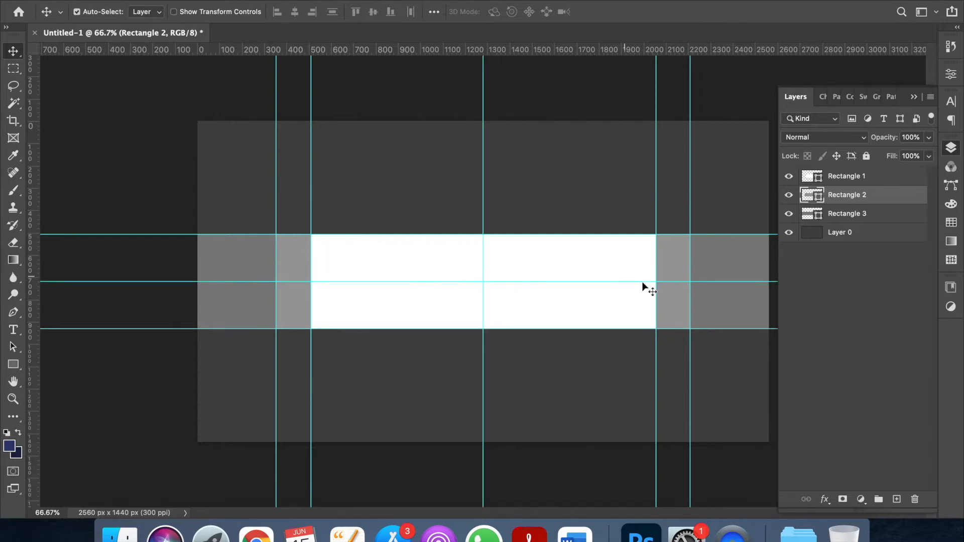
Hide Rectangle 1 and Rectangle 2, then group both layers into Group 1.
click(789, 177)
click(789, 196)
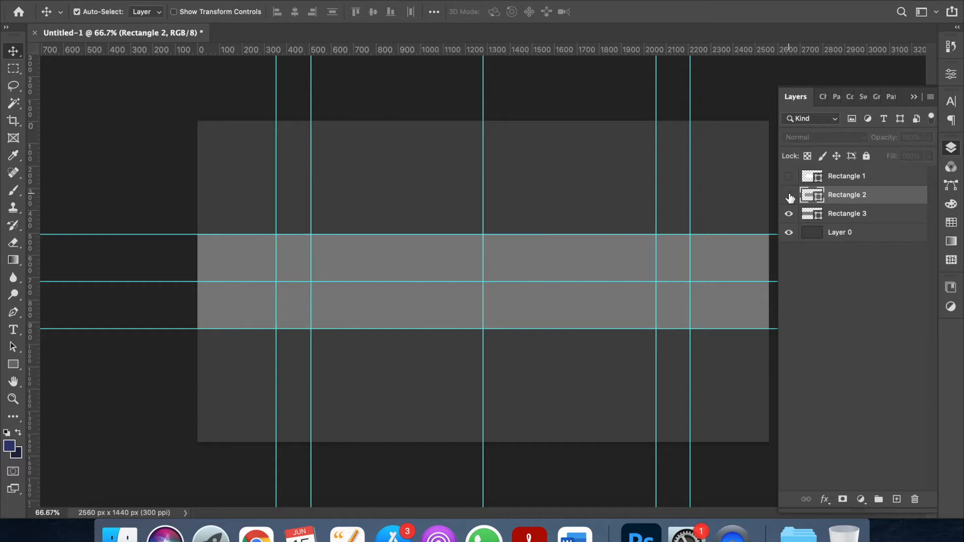
click(873, 182)
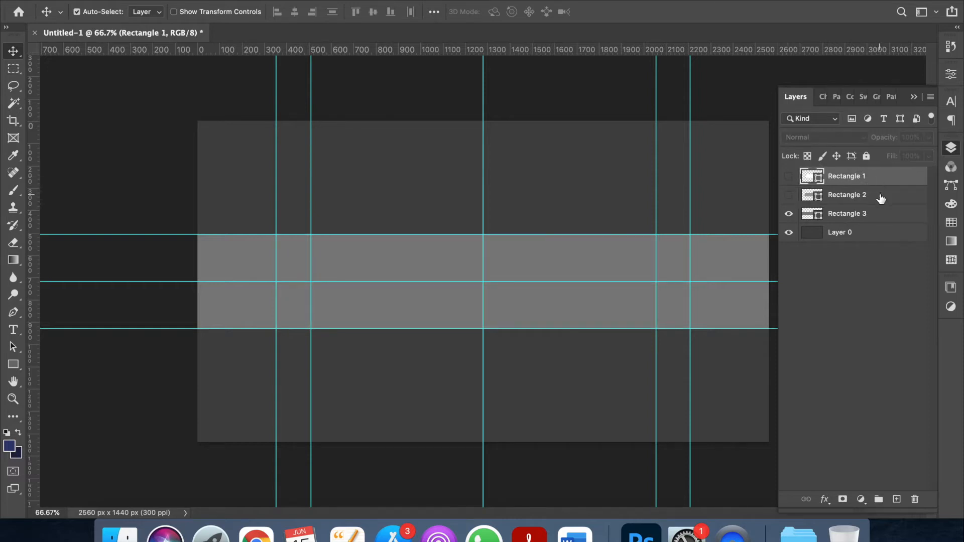
shift+click(880, 195)
drag(882, 185, 879, 499)
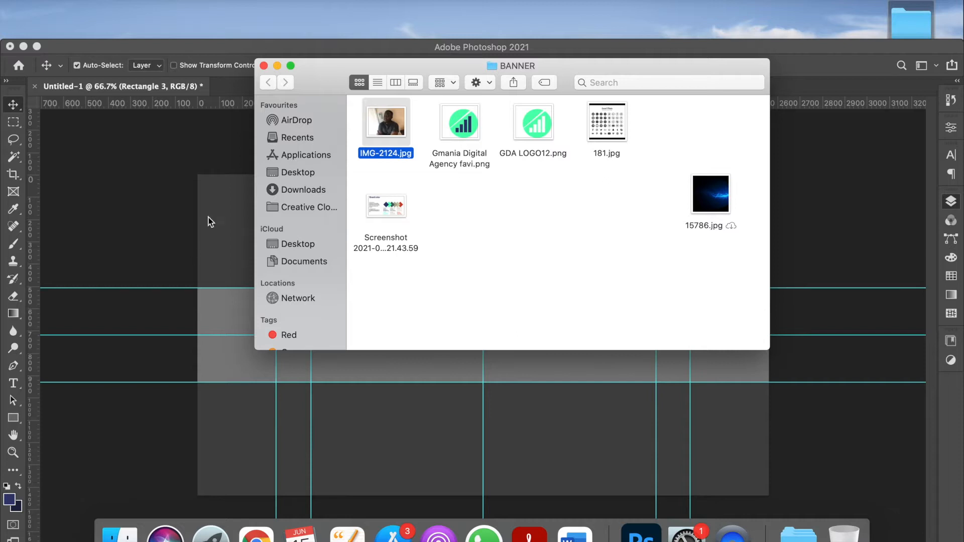
Bring up the Finder folder holding the person's photo.
click(210, 219)
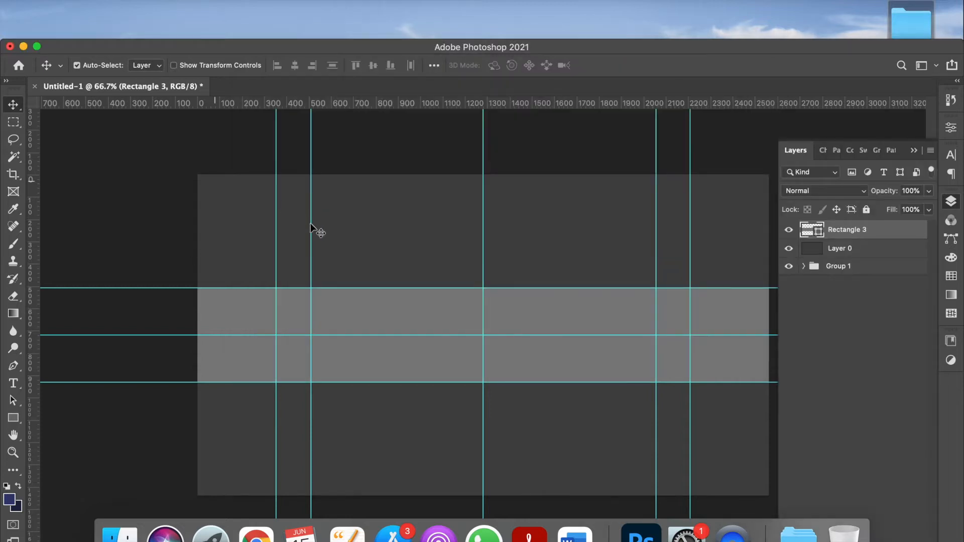
Place the person's photo as Layer 1 and scale it down to sit centred on the banner.
key(super+shift+alt+n)
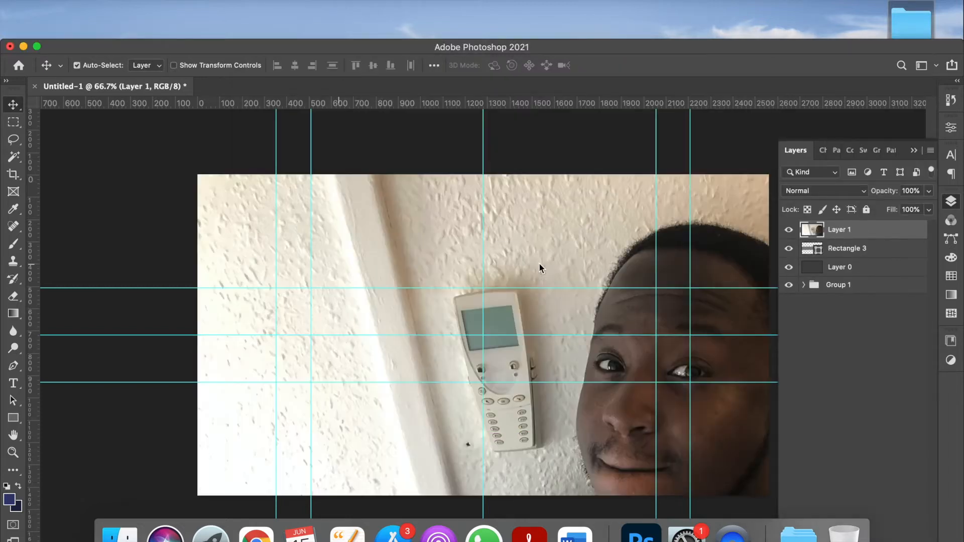
scroll(602, 348, down, 1)
scroll(602, 348, down, 2)
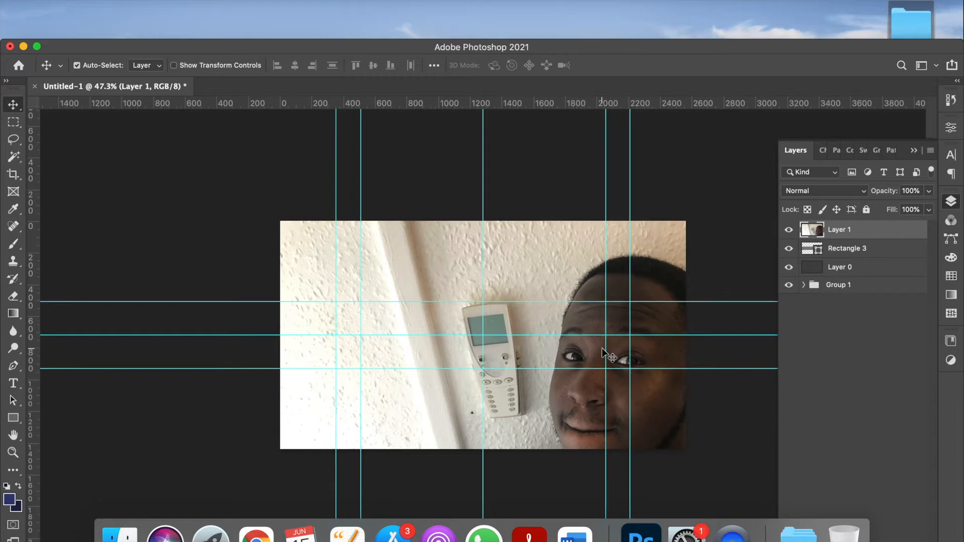
key(super+t)
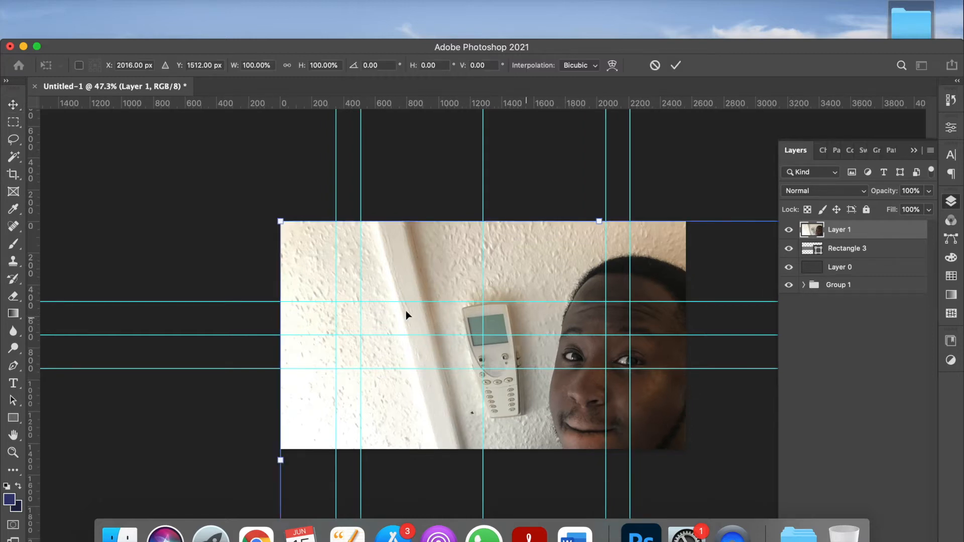
drag(281, 222, 492, 409)
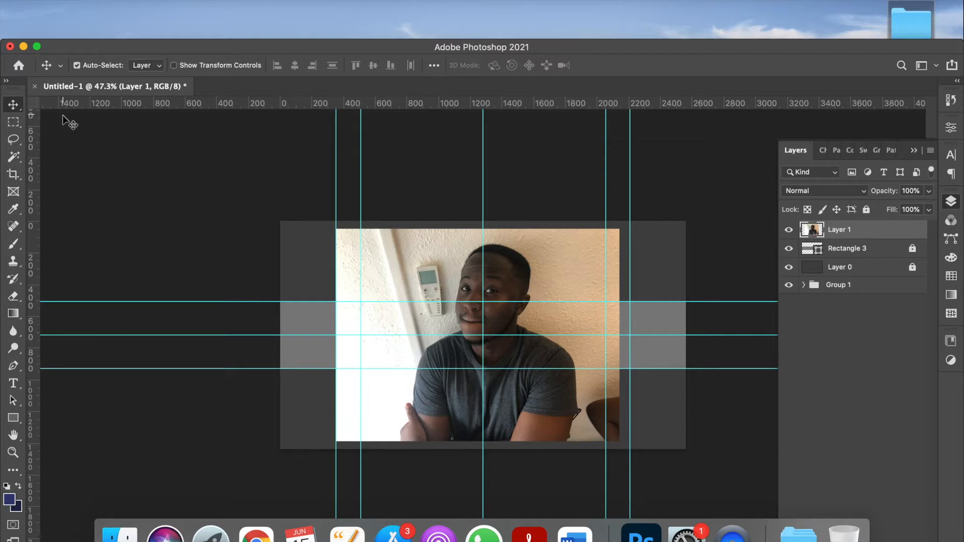
click(91, 155)
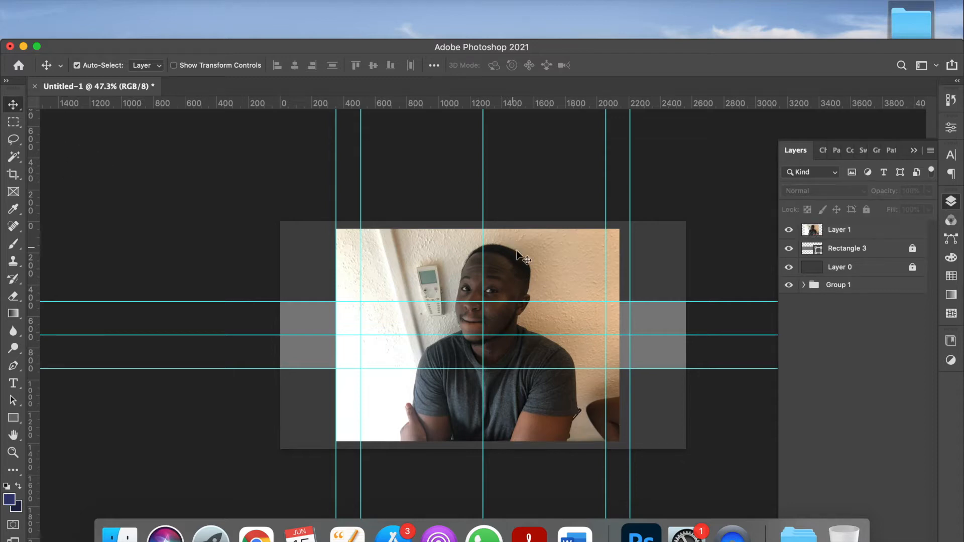
click(866, 230)
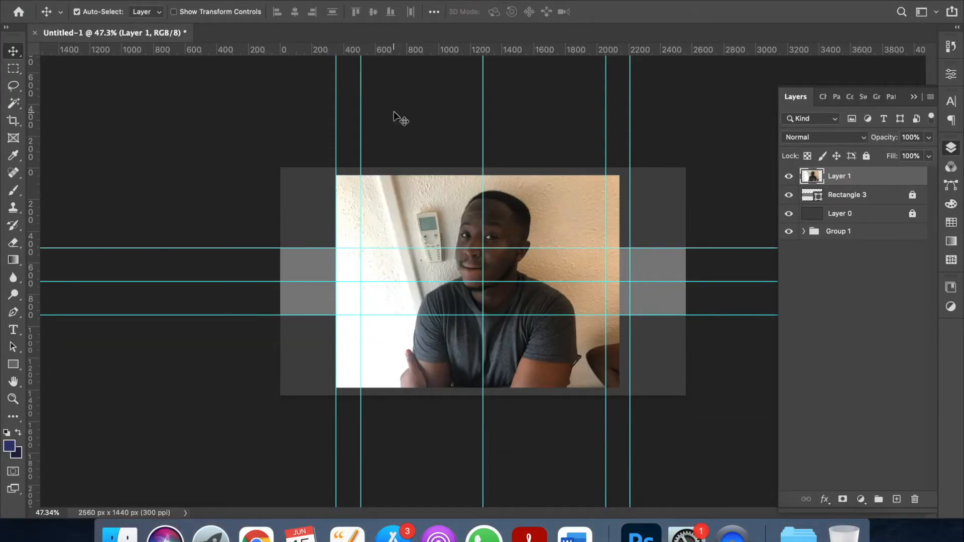
Select the subject in the photo and add a layer mask hiding the wall background.
click(271, 0)
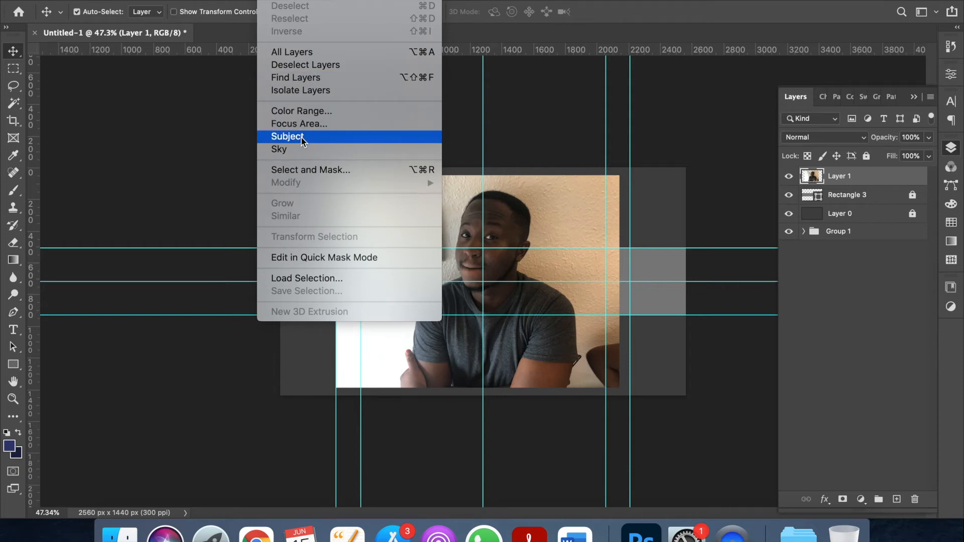
click(279, 137)
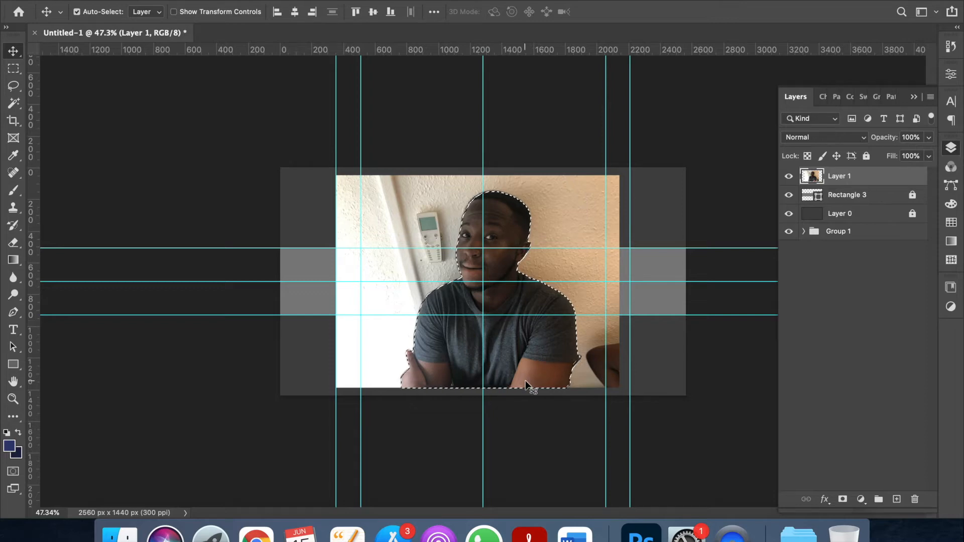
scroll(525, 382, up, 3)
scroll(519, 382, up, 4)
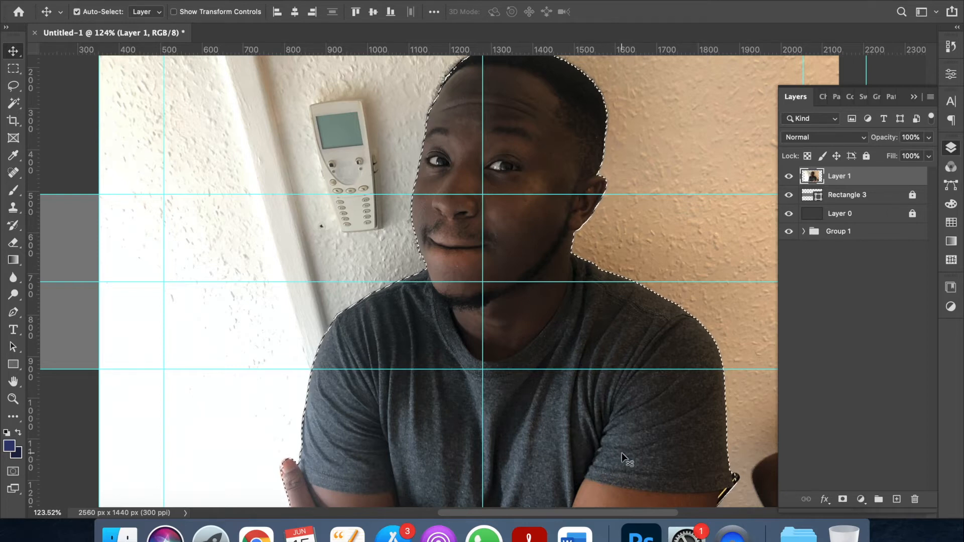
scroll(527, 265, down, 2)
key(l)
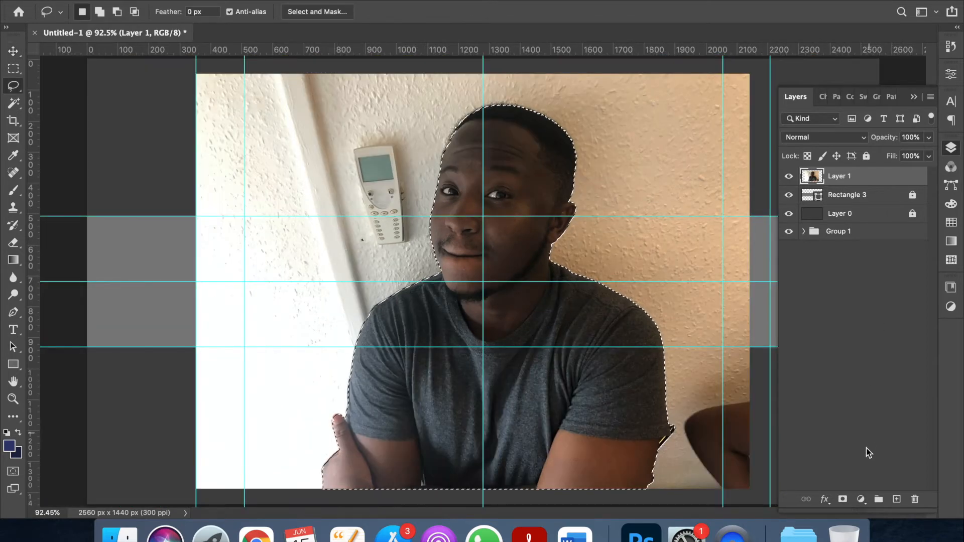
click(843, 500)
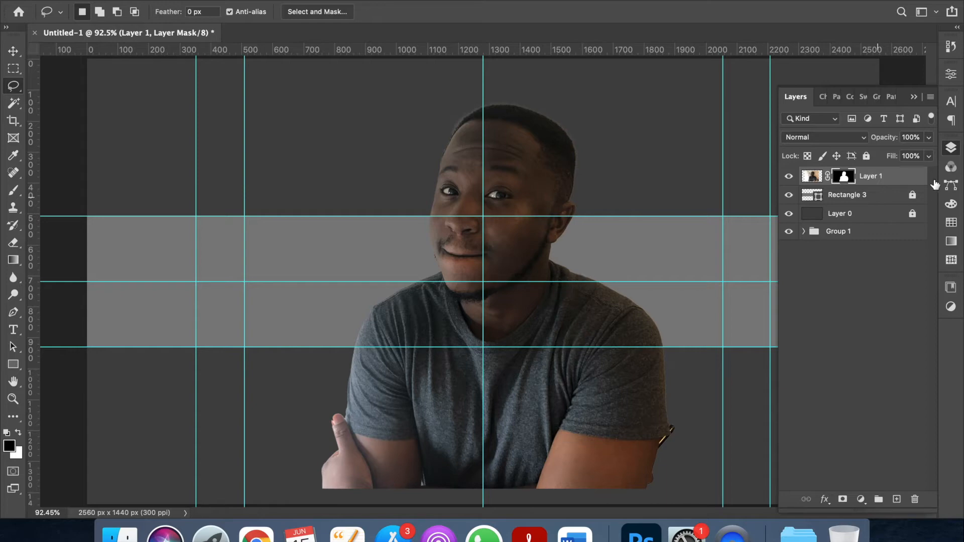
Convert the cutout to a smart object, scale it to 52% and move it onto the guide.
right_click(888, 176)
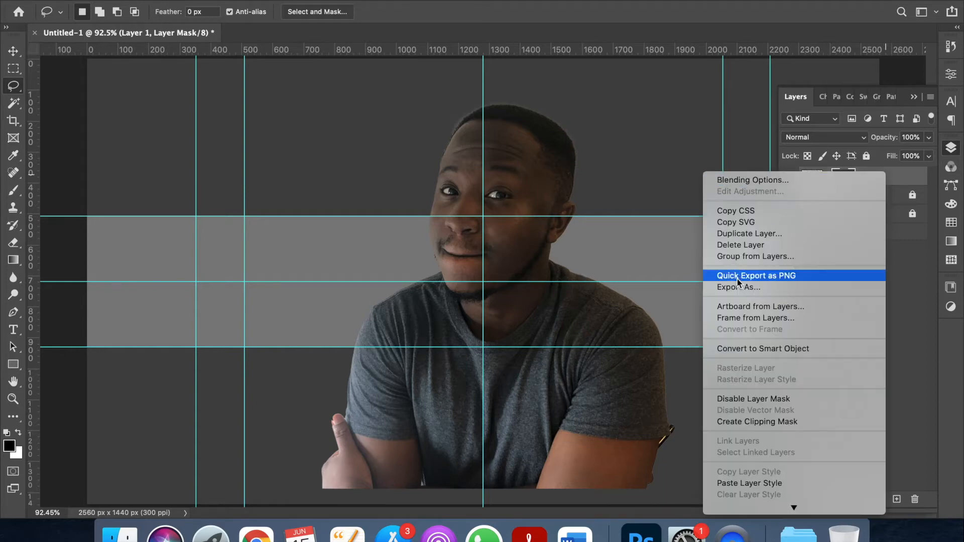
click(758, 348)
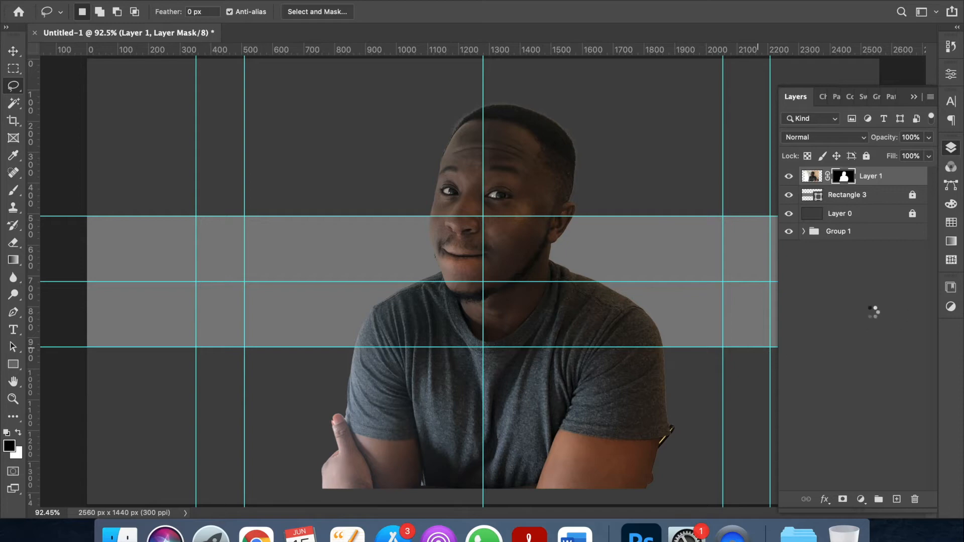
key(ctrl+t)
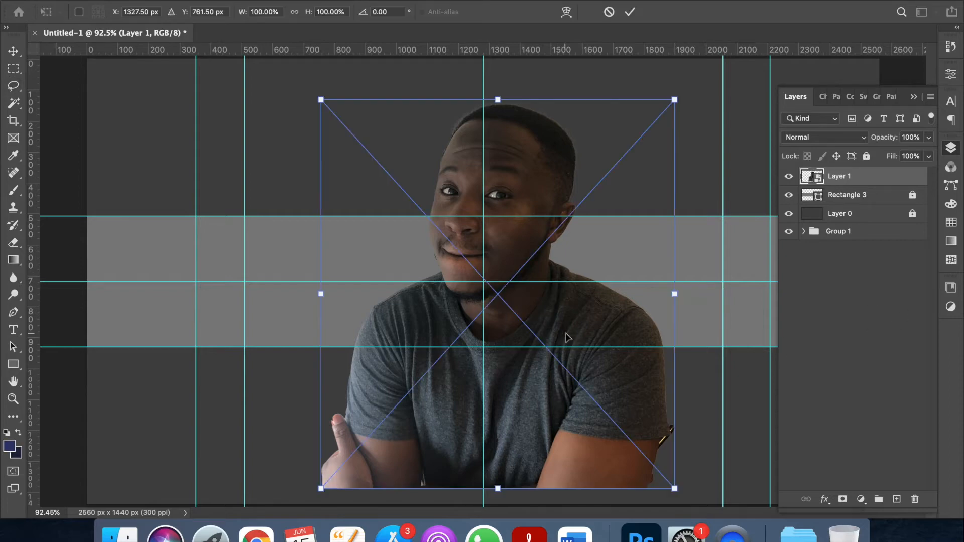
drag(674, 100, 505, 312)
drag(419, 411, 380, 345)
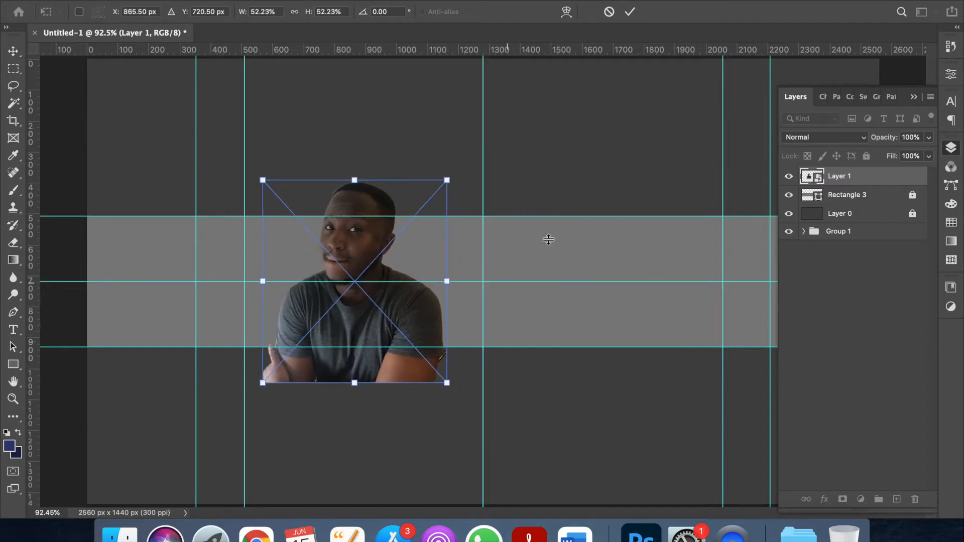
key(Return)
key(l)
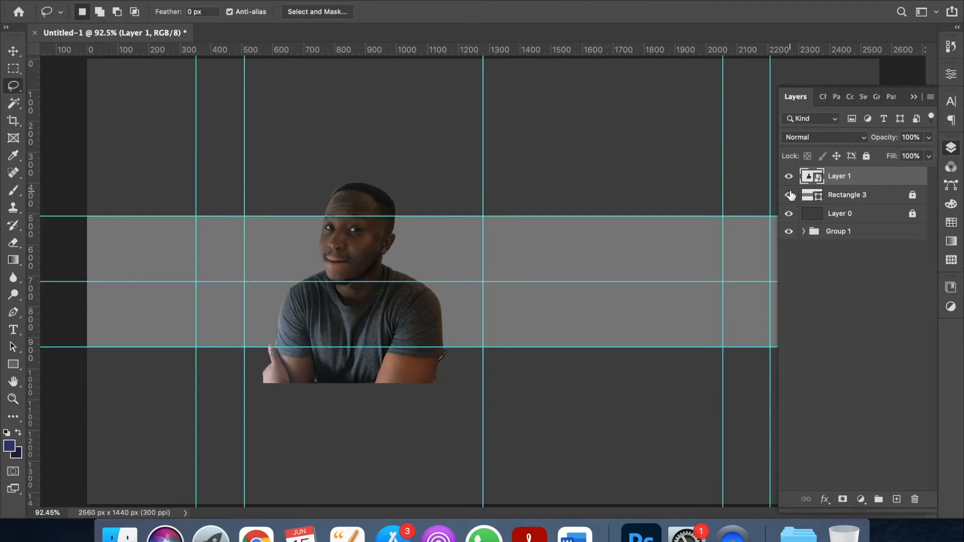
Select Layer 0 and add an empty Layer 2 above it, checking the navy foreground colour.
click(881, 195)
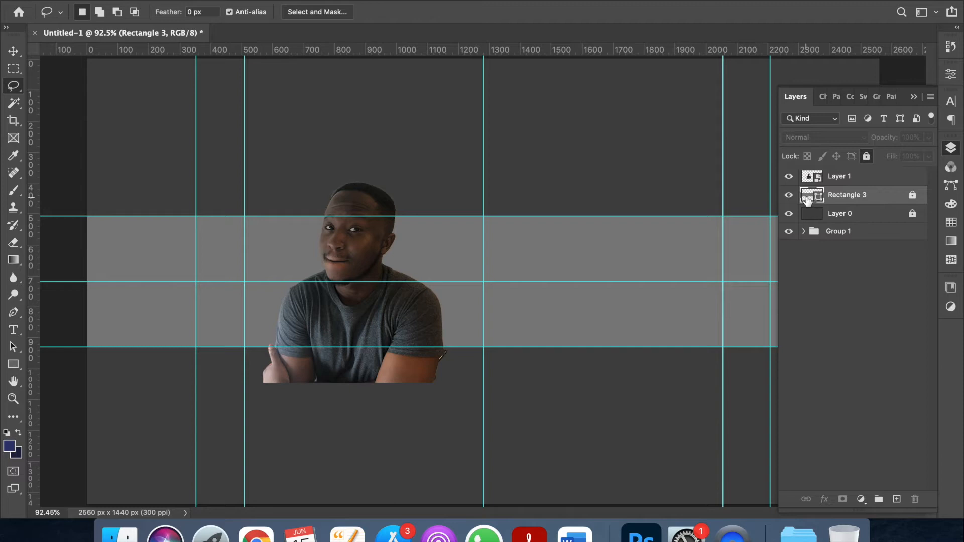
click(843, 217)
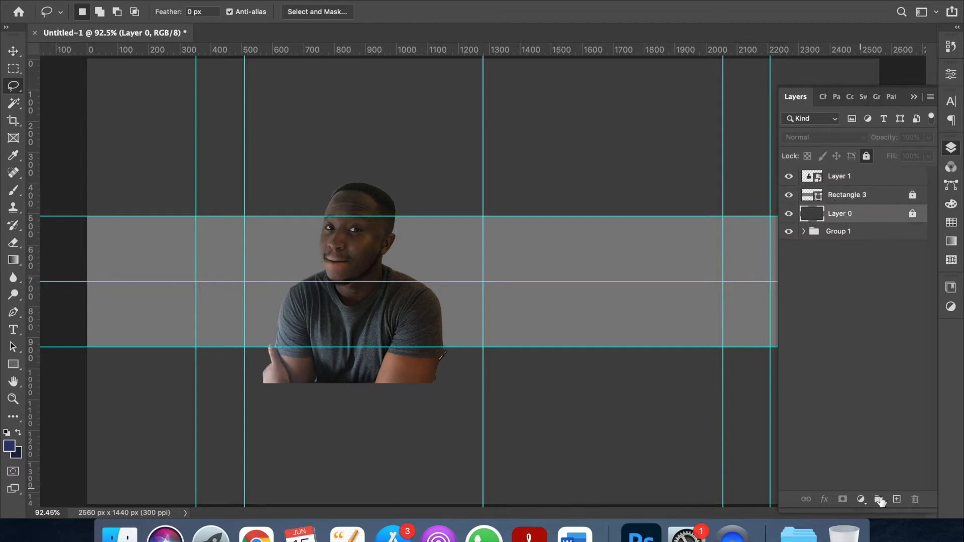
click(897, 499)
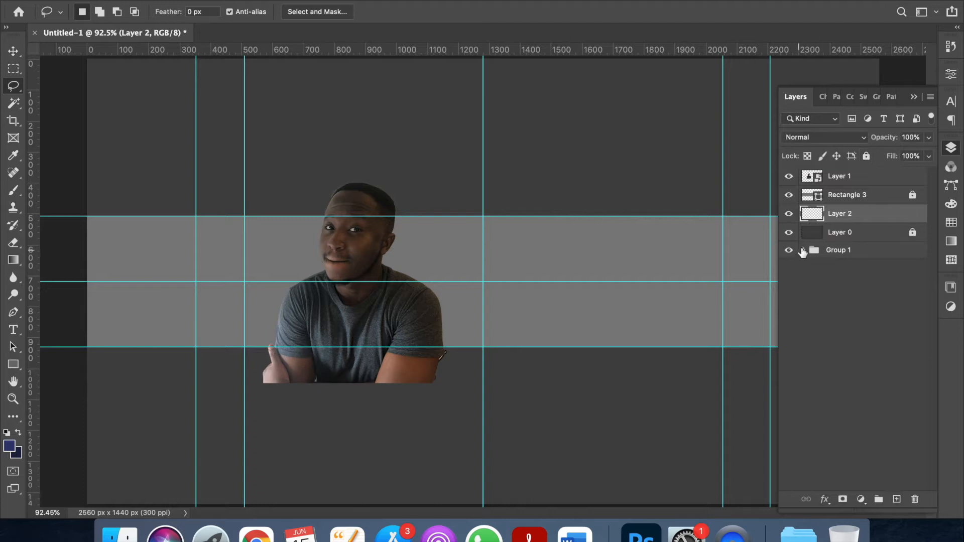
click(10, 448)
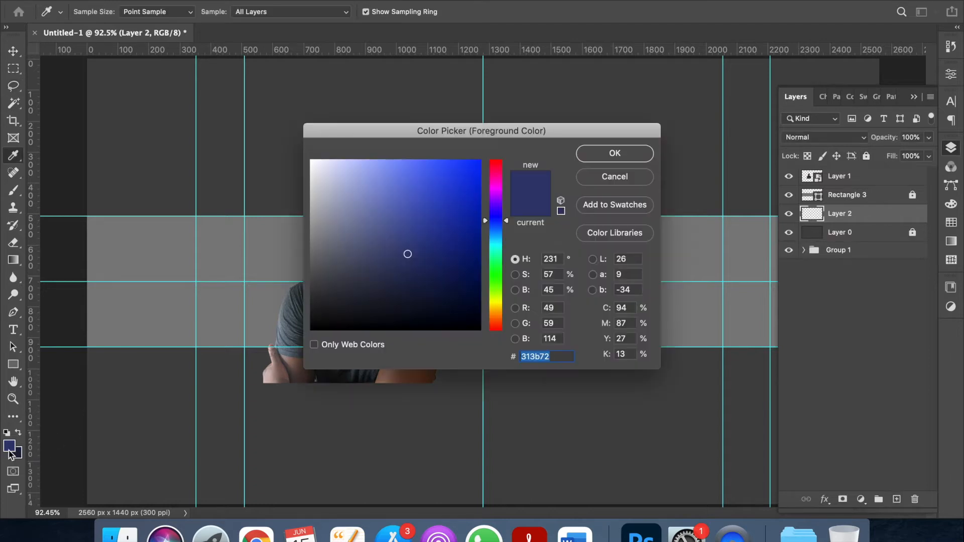
click(625, 180)
Fill Layer 2 with a Foreground to Background navy gradient dragged from top to bottom.
key(l)
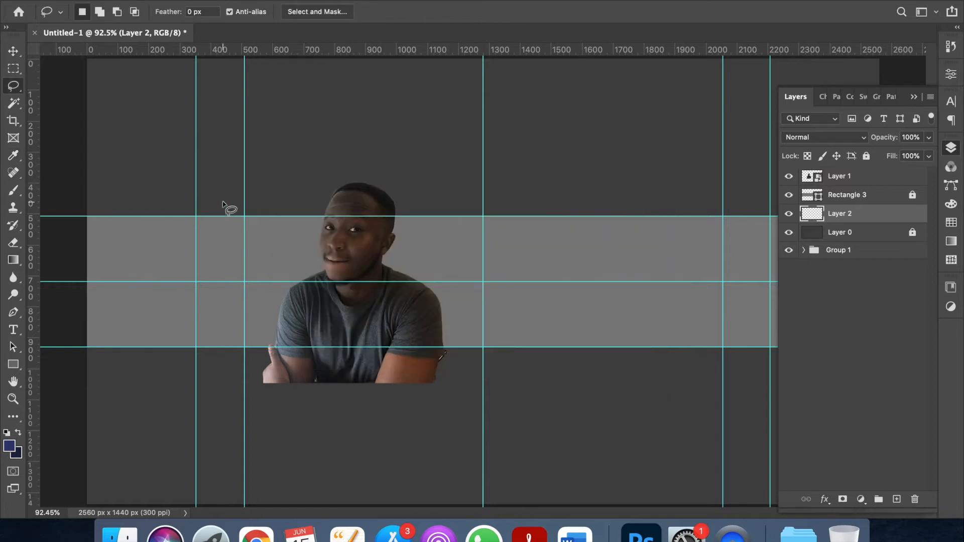
click(23, 260)
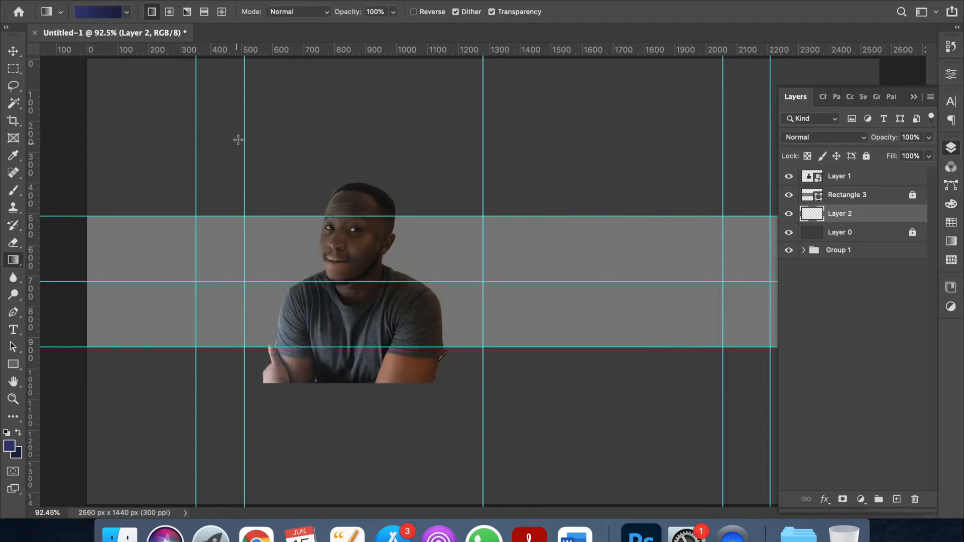
click(123, 15)
click(111, 14)
click(110, 13)
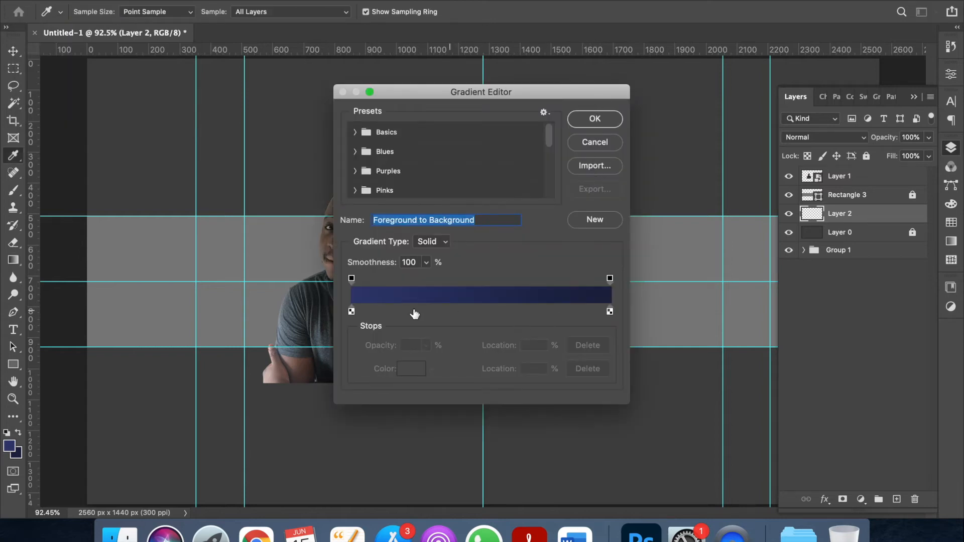
click(595, 120)
drag(592, 171, 582, 362)
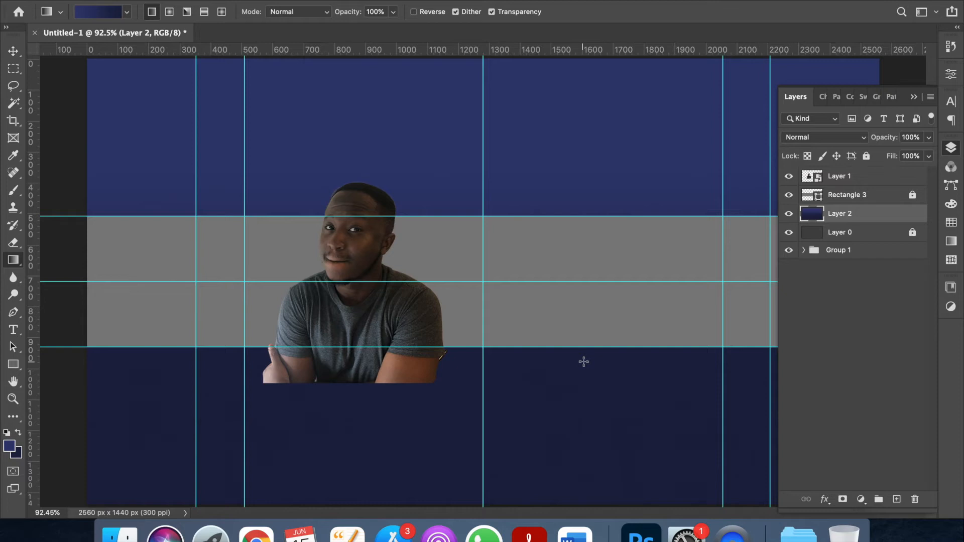
click(815, 196)
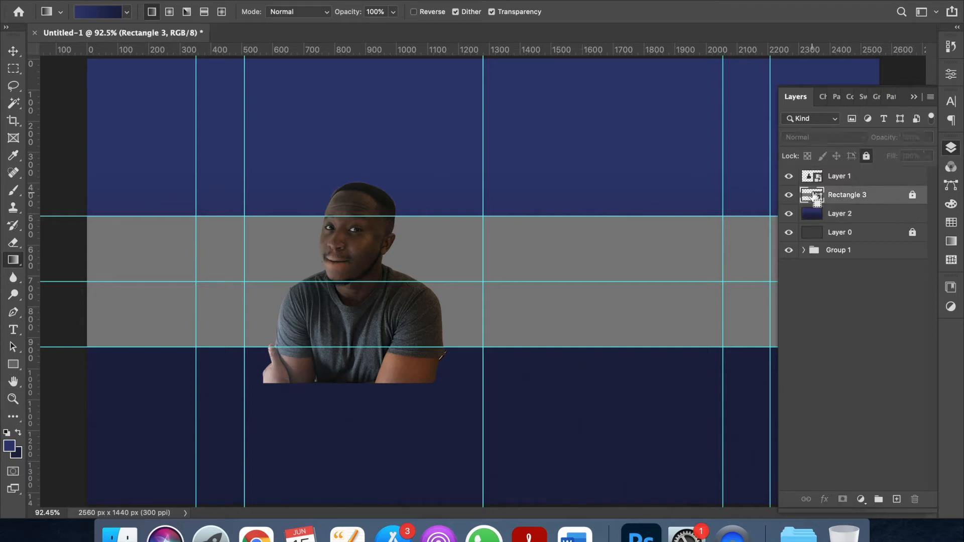
Mask Layer 2 to the Rectangle 3 band shape and hide the grey rectangle.
ctrl+click(815, 195)
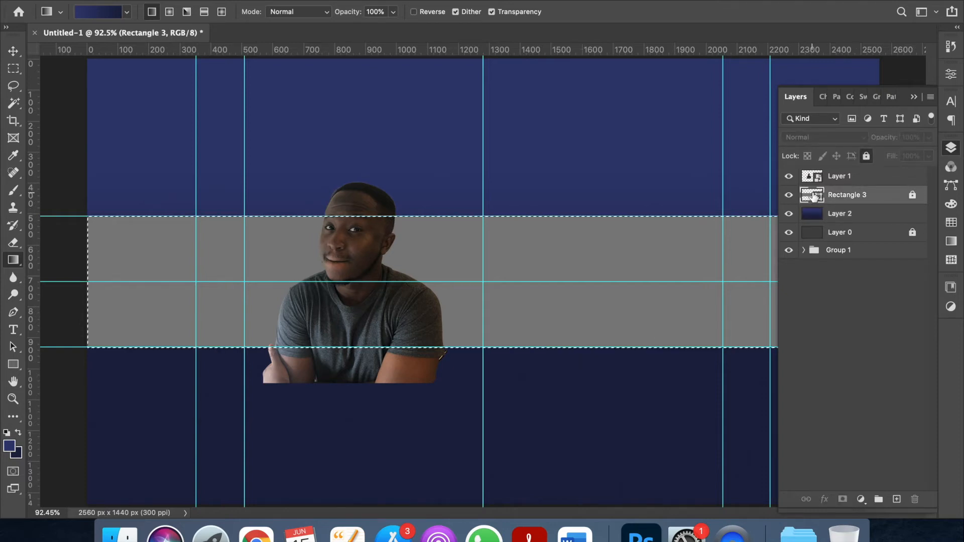
click(864, 217)
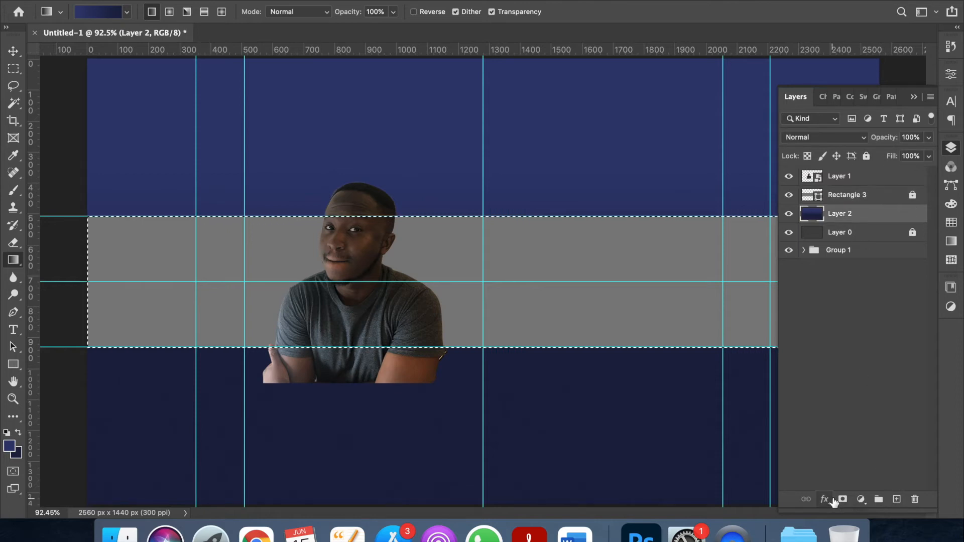
click(789, 196)
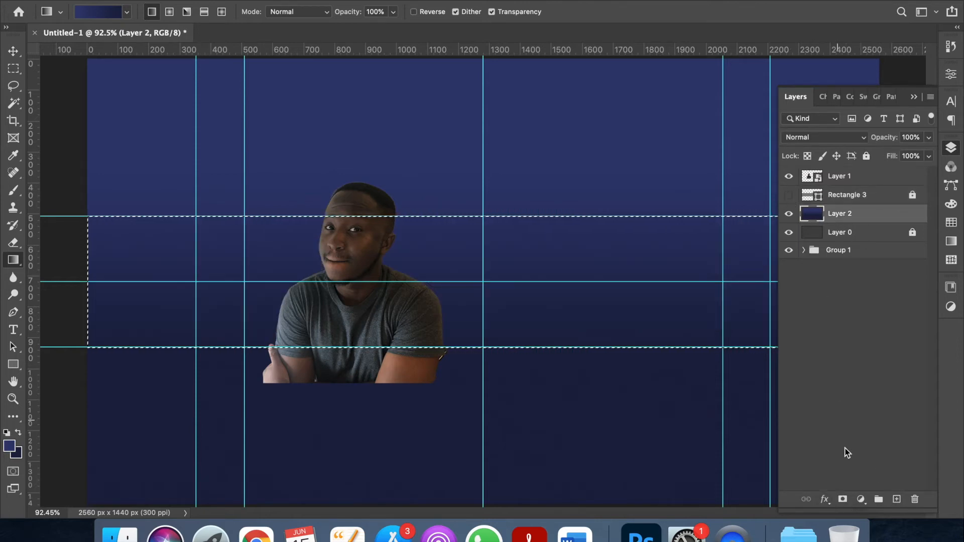
click(843, 500)
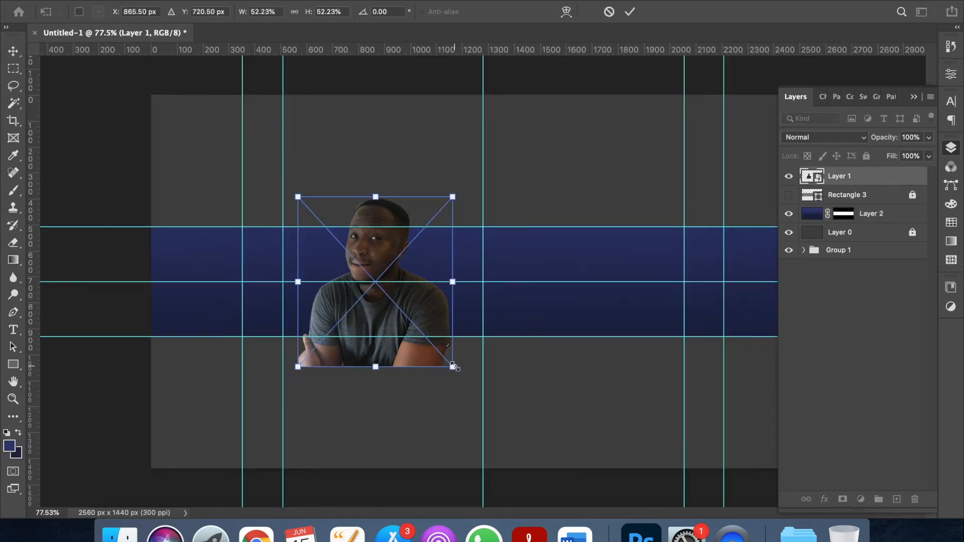
drag(455, 368, 436, 339)
Lower the cutout at about 44.5% scale so the head meets the band's top edge.
drag(380, 257, 380, 271)
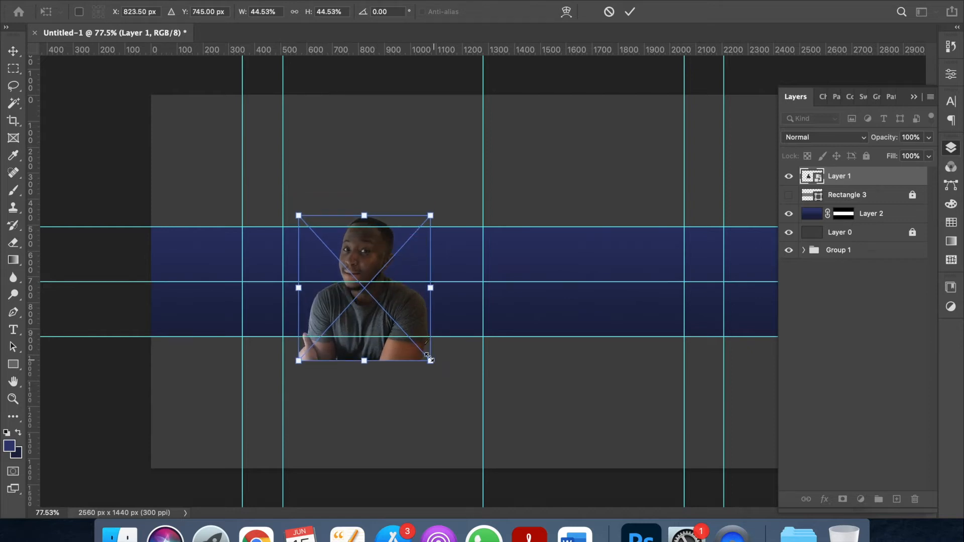
drag(375, 257, 374, 260)
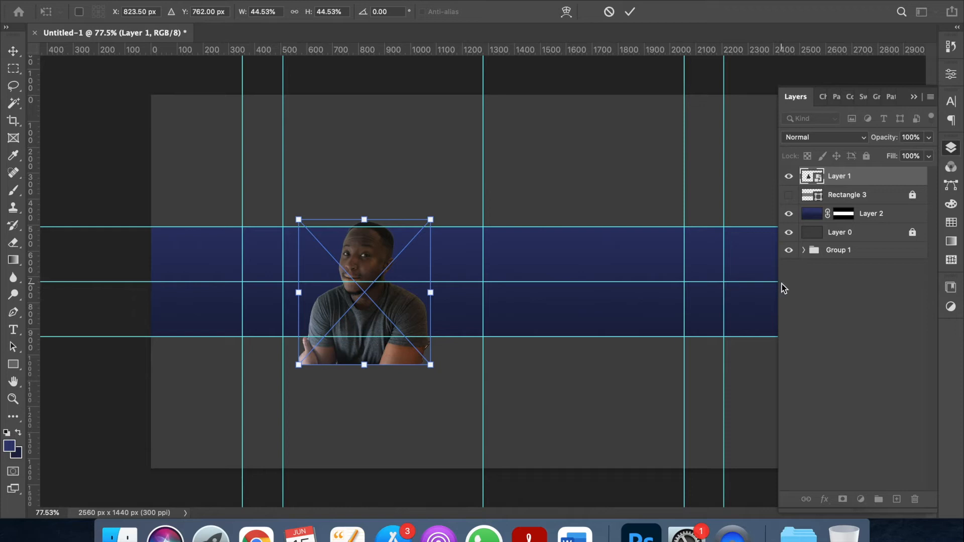
key(Return)
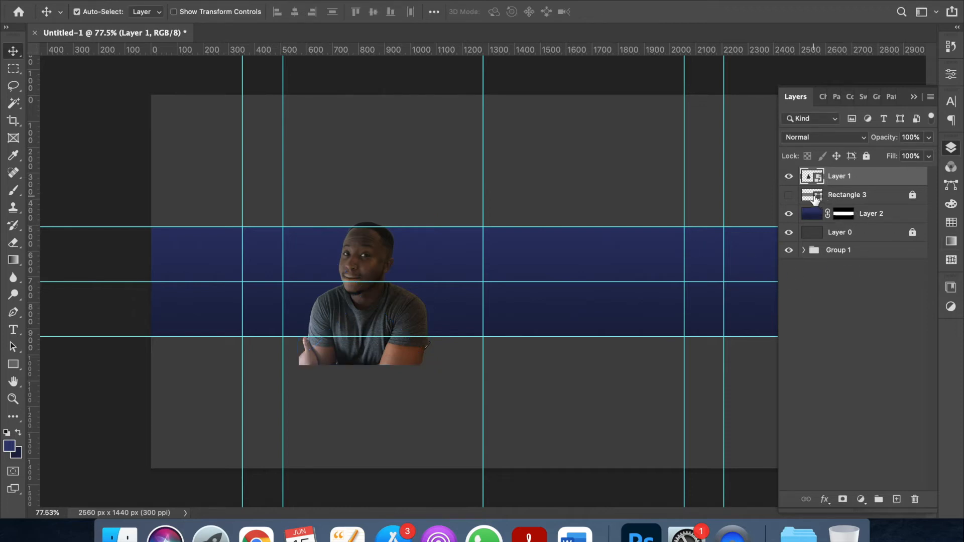
Mask Layer 1 to the band shape, cropping the person at its bottom edge, and hide guides.
key(super)
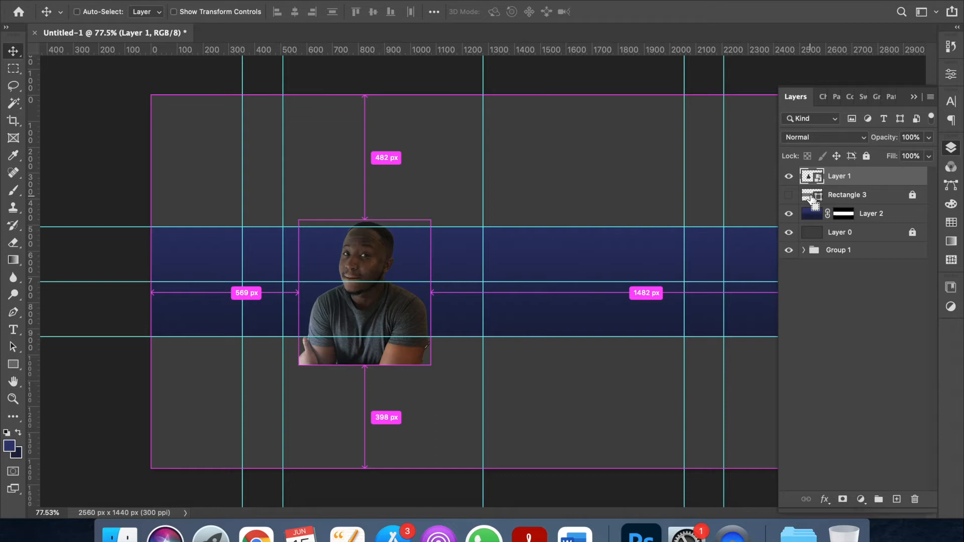
super+click(812, 200)
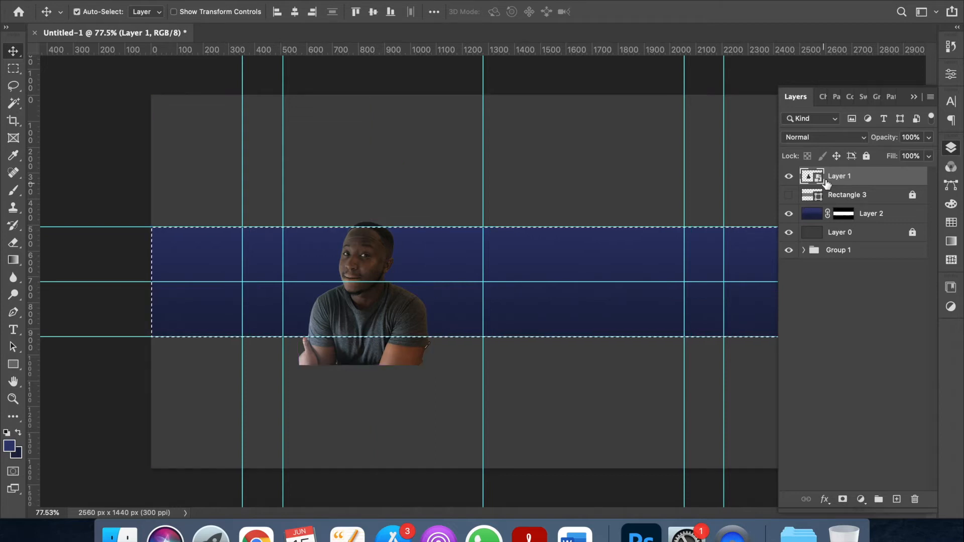
click(843, 499)
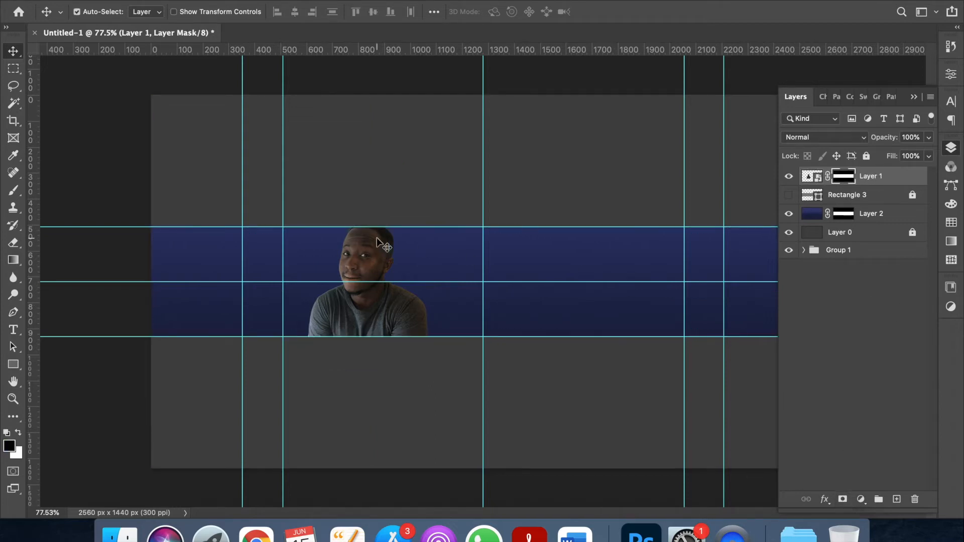
key(super+semicolon)
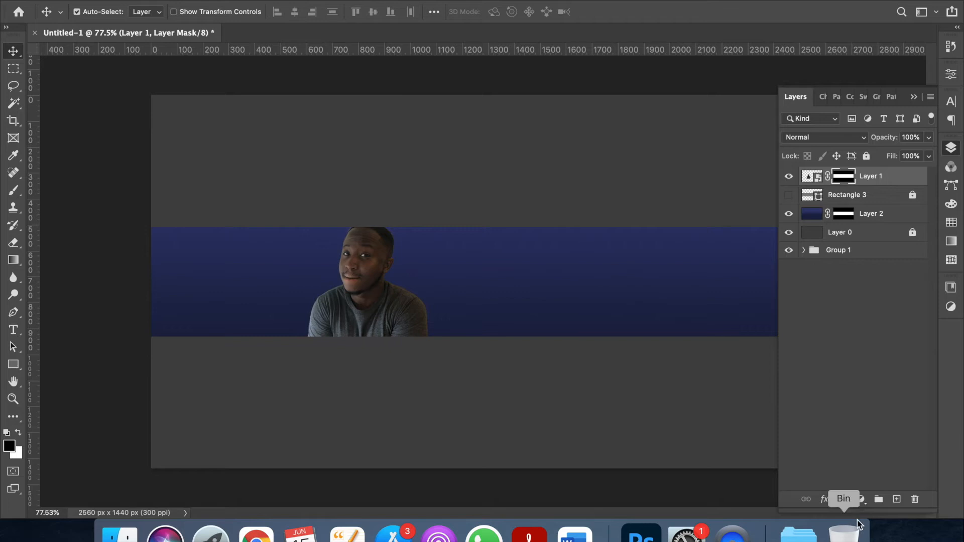
click(862, 500)
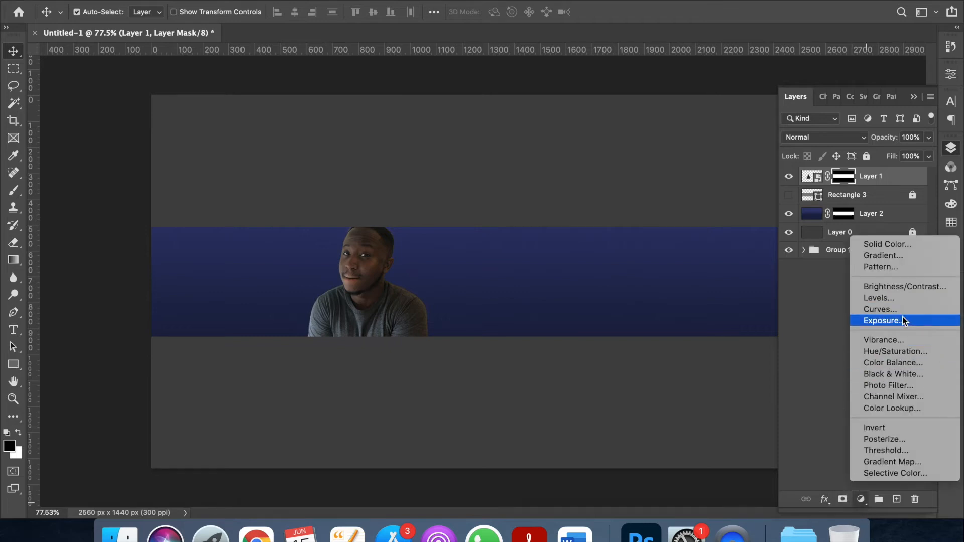
Add a Brightness/Contrast layer clipped to the cutout, with brightness 34 and contrast -8.
click(887, 285)
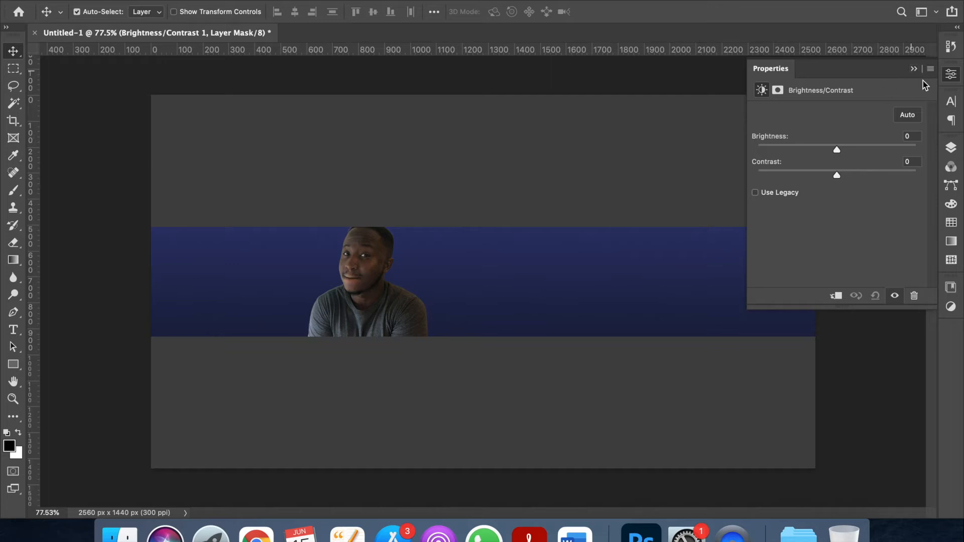
click(951, 147)
right_click(866, 176)
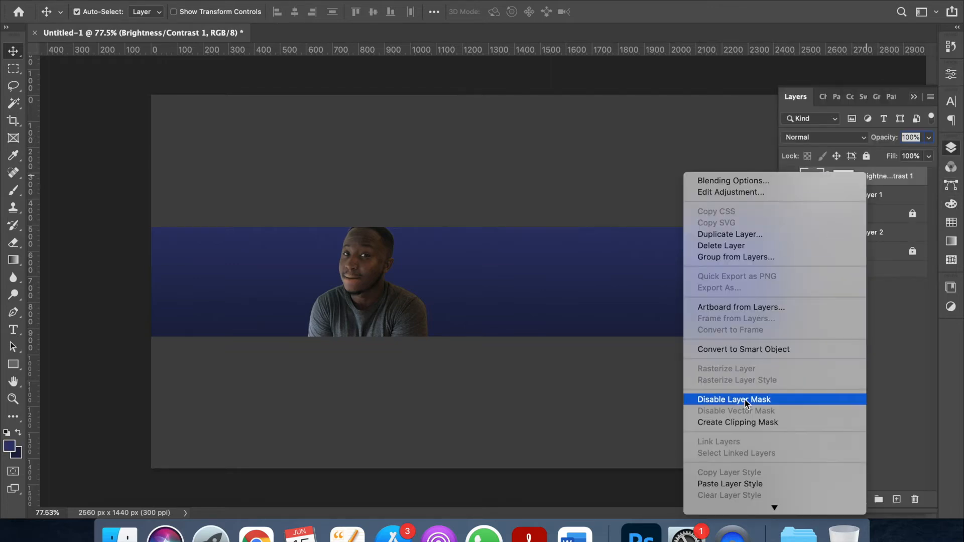
click(748, 425)
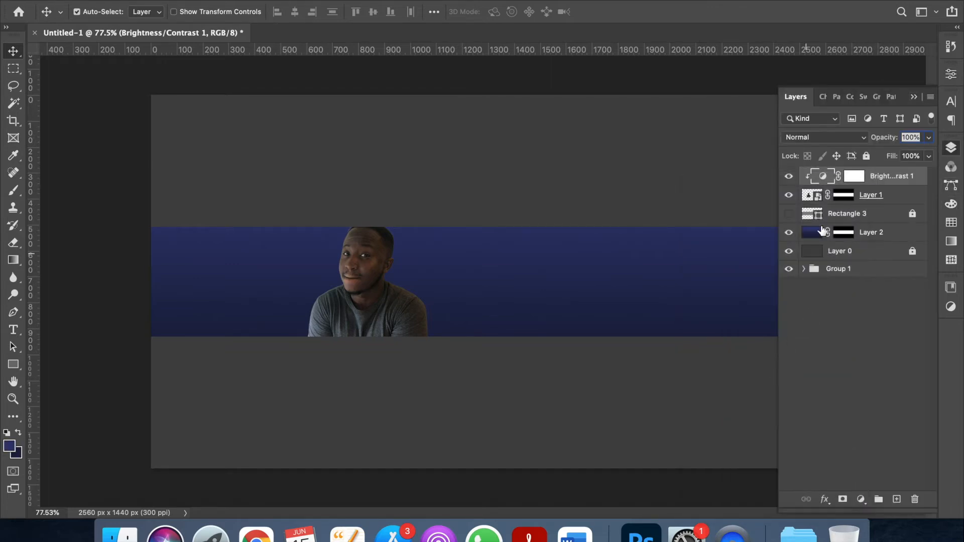
double_click(824, 176)
drag(837, 150, 854, 149)
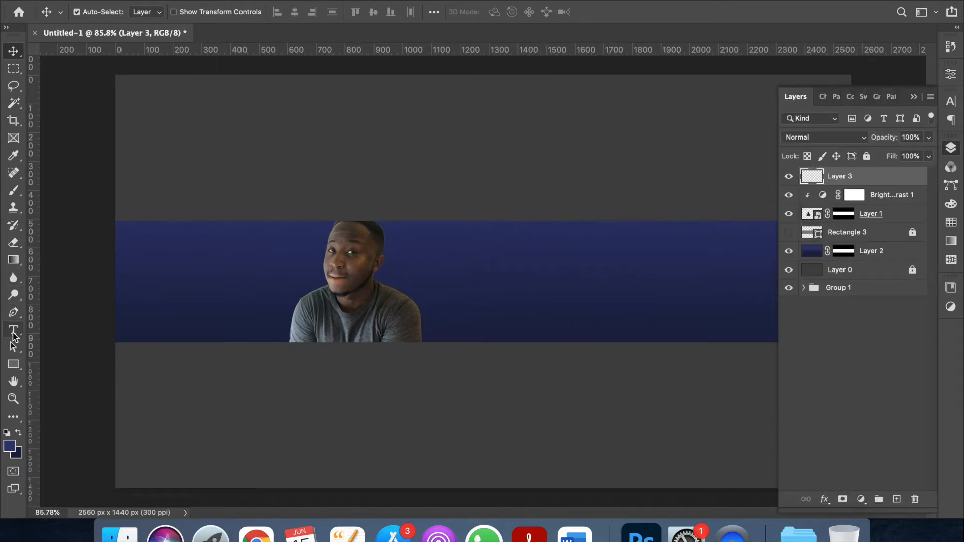
Start a text layer right of the photo and set the text colour to white.
click(13, 330)
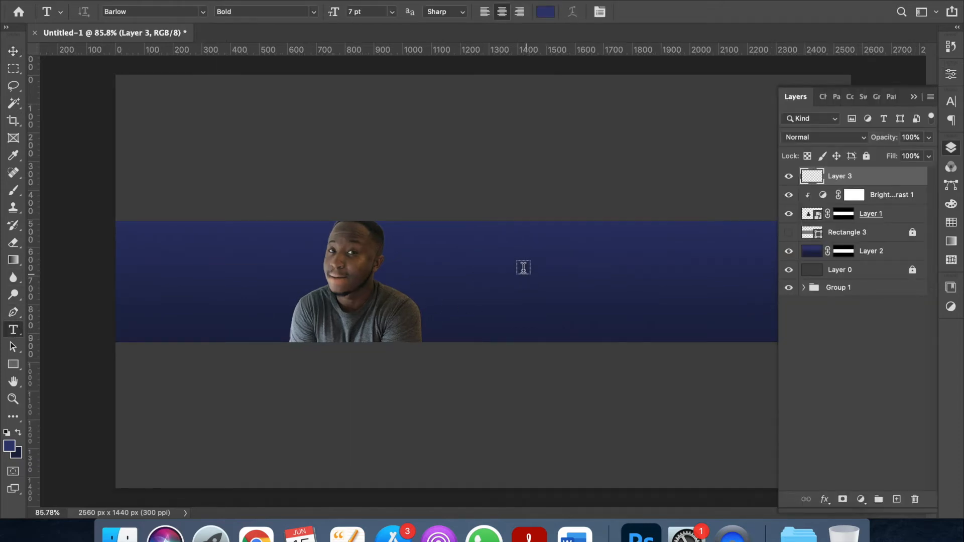
click(504, 271)
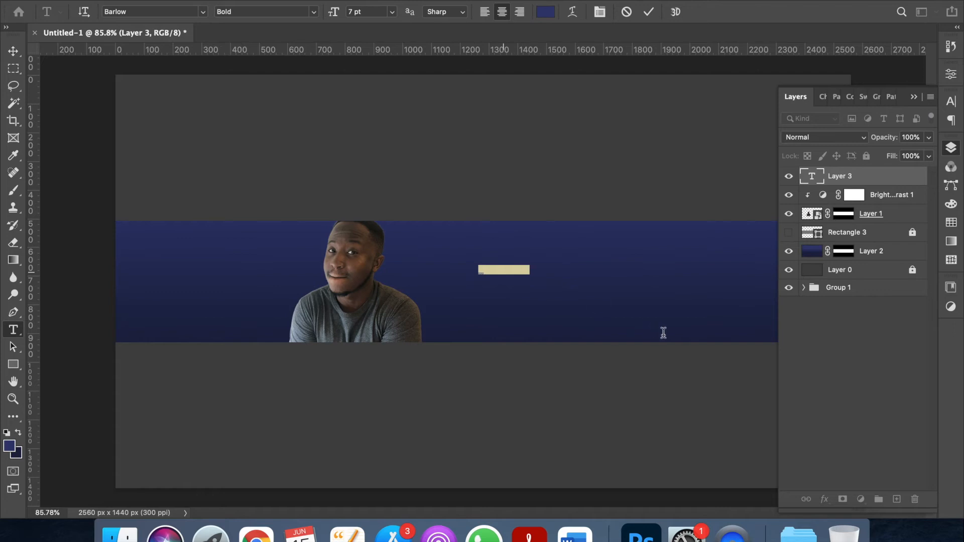
key(BackSpace)
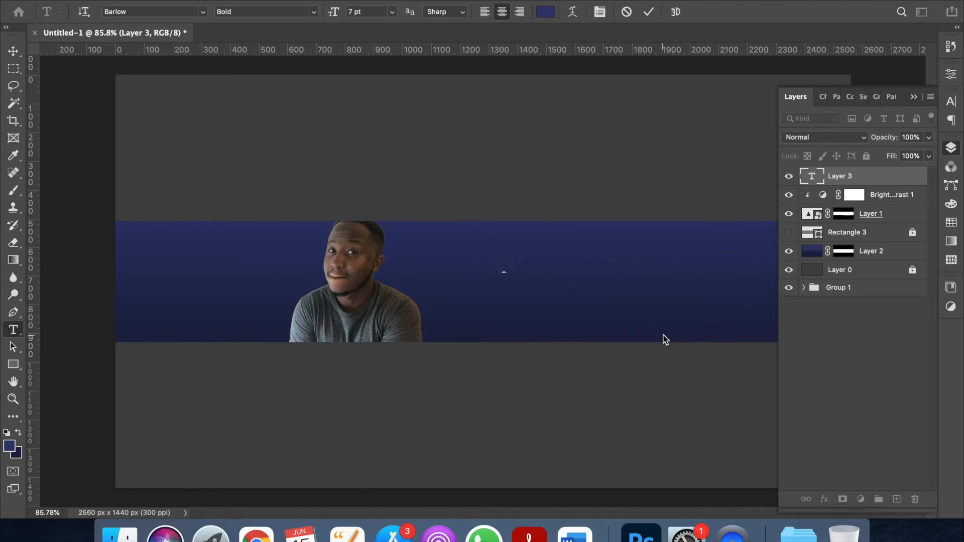
click(545, 11)
click(334, 167)
drag(334, 168, 290, 148)
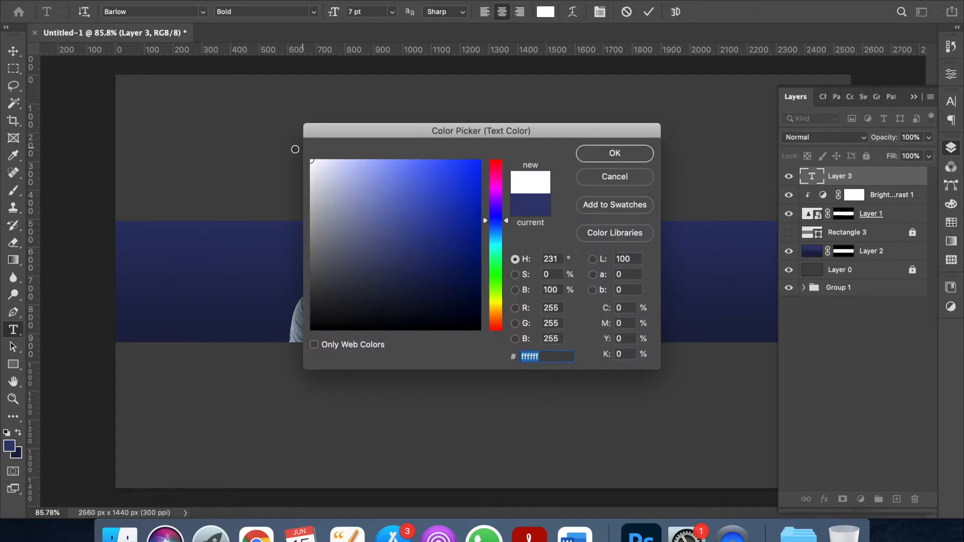
click(615, 153)
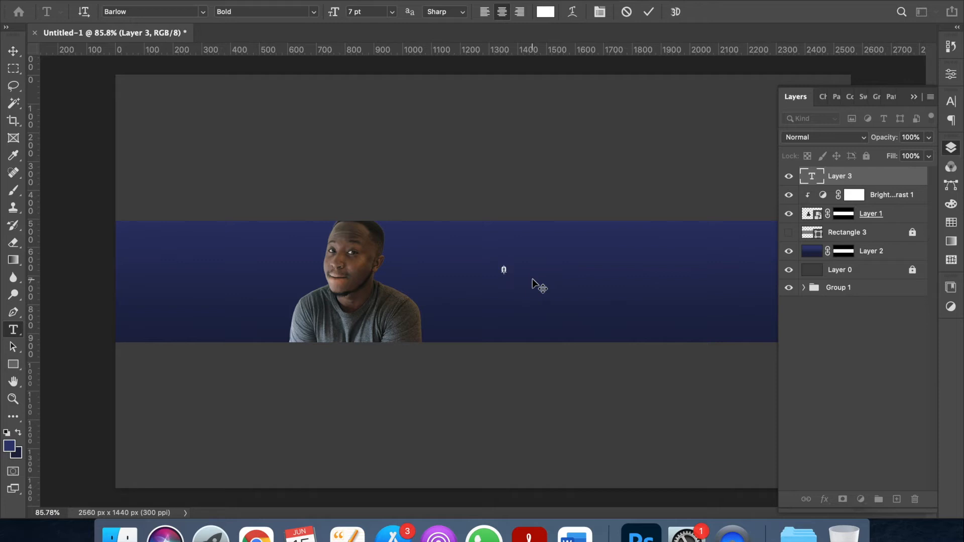
Type the person's name, size it to 18 pt Barlow Bold, and place it on the guide.
key(super+a)
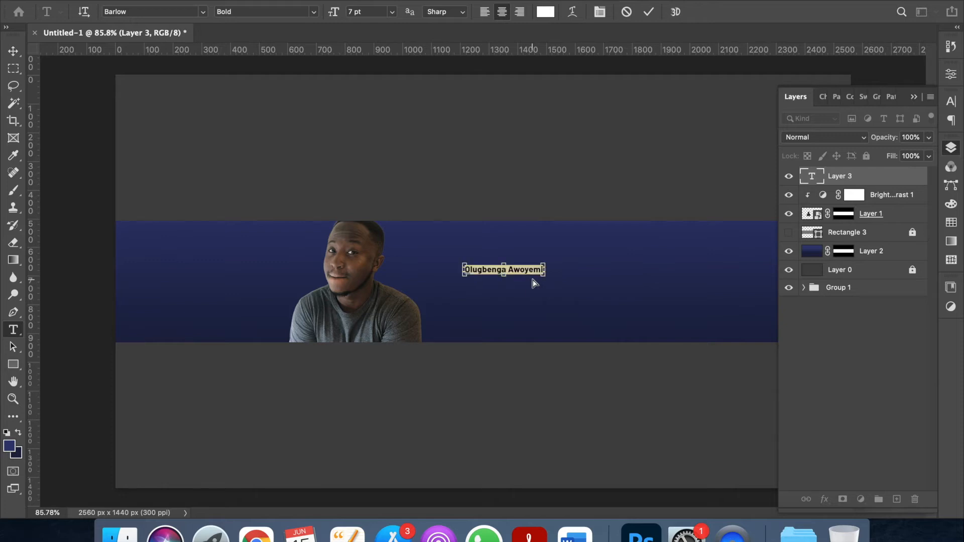
click(391, 11)
click(376, 122)
drag(508, 270, 588, 275)
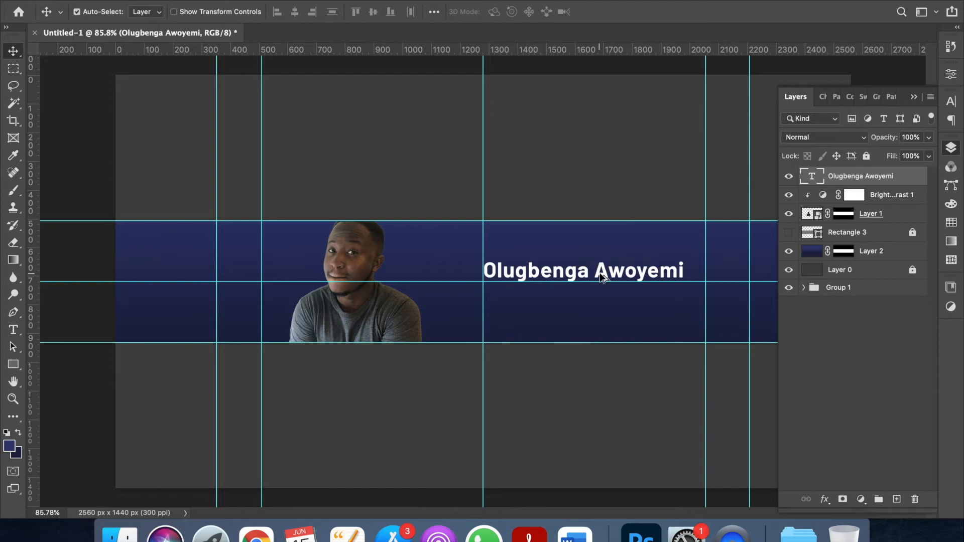
Duplicate the name below itself, replace it with the LinkedIn URL at 7 pt, and left-align it under the name.
mouse_move(603, 277)
mouse_down()
mouse_move(602, 322)
mouse_move(598, 290)
mouse_up()
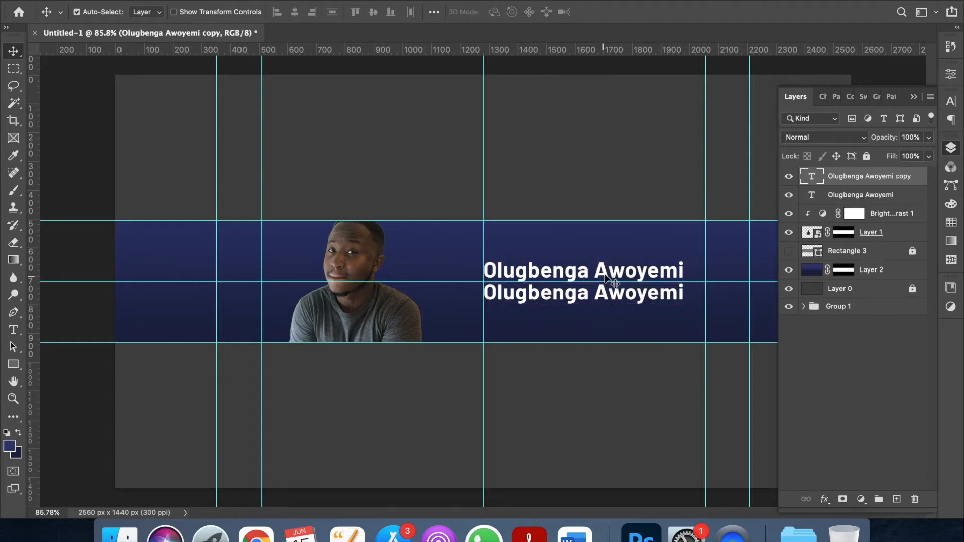
double_click(606, 293)
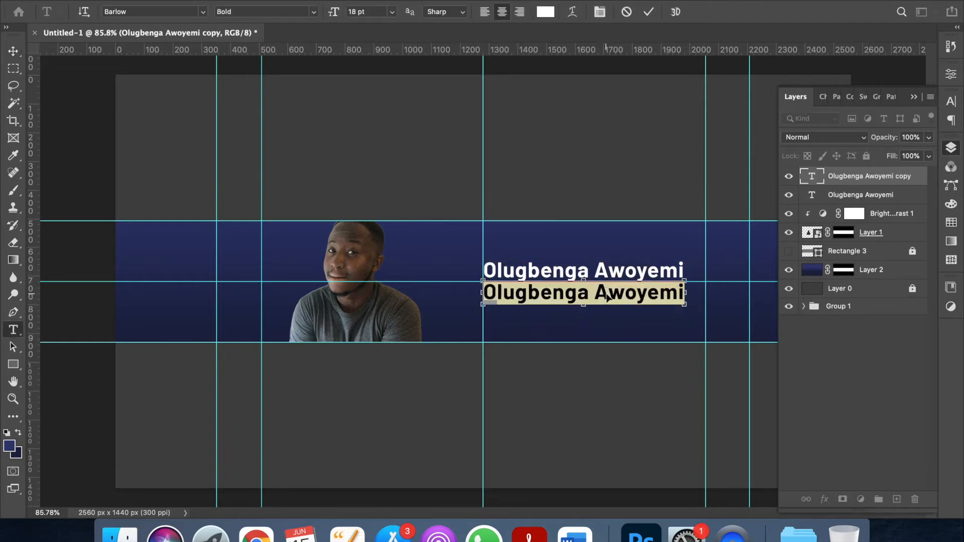
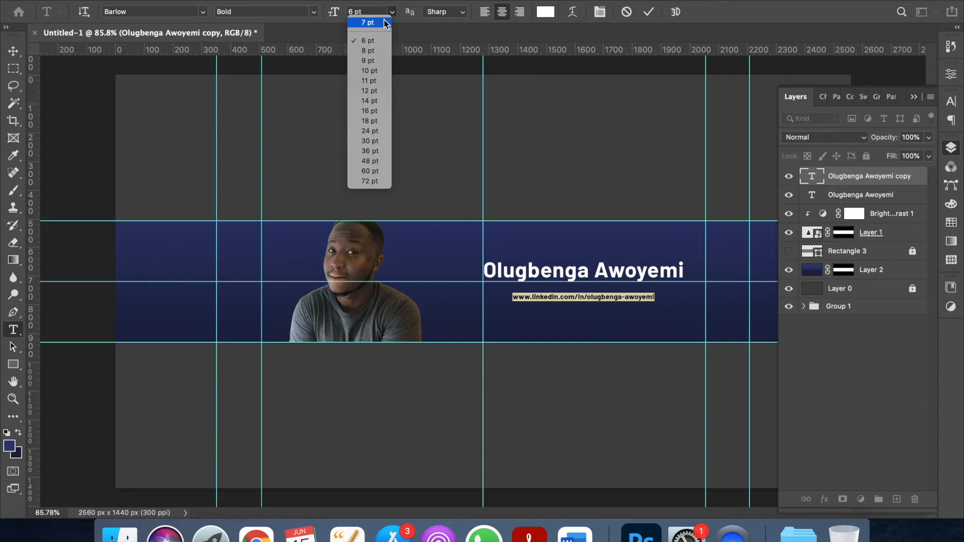
click(384, 23)
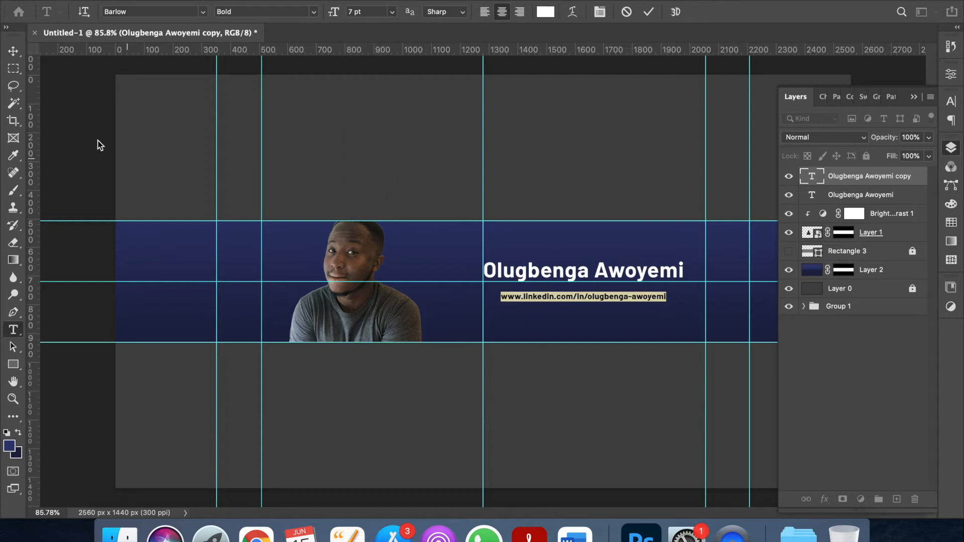
click(14, 51)
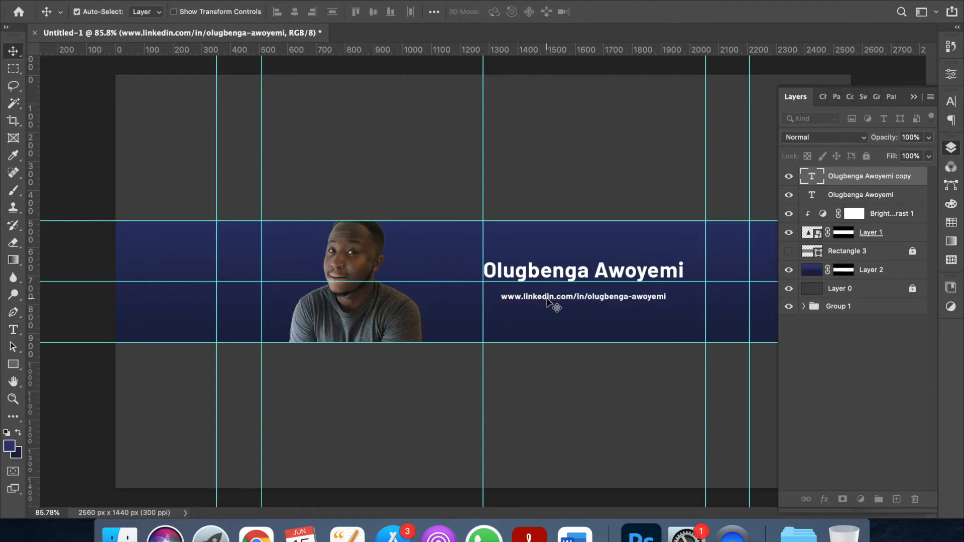
drag(554, 303, 534, 312)
Replace the duplicated URL line's text with the social handle, align it left under the URL, then deselect all layers.
double_click(532, 307)
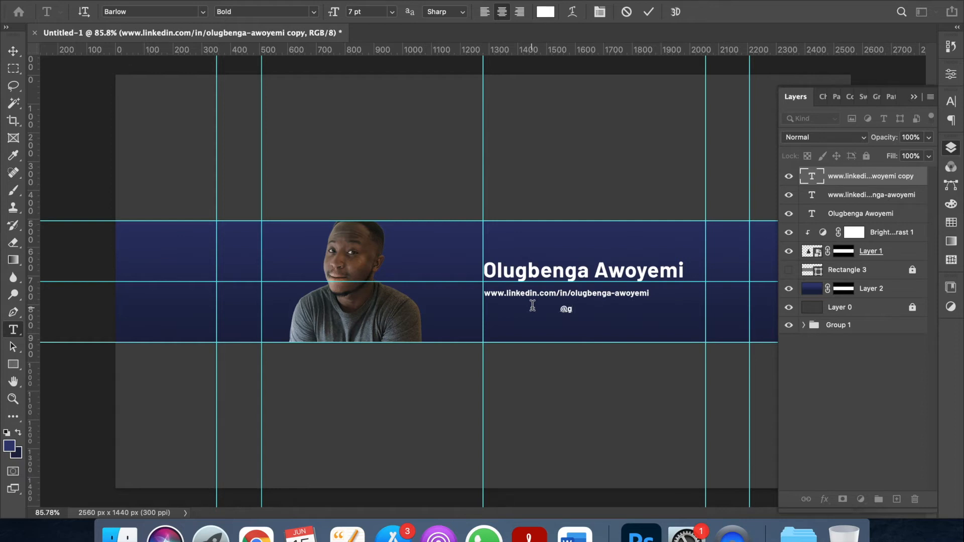
text(mania_studios)
click(14, 51)
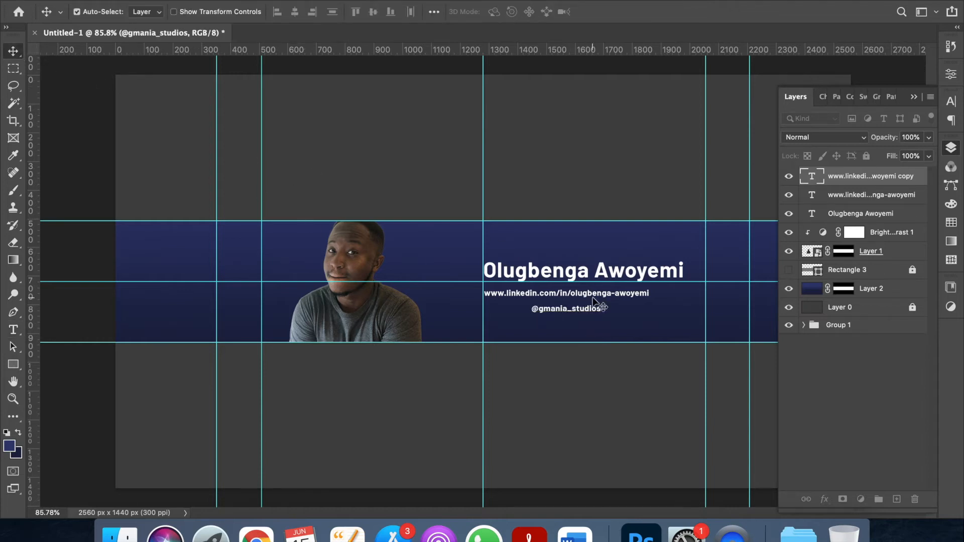
drag(570, 312, 522, 312)
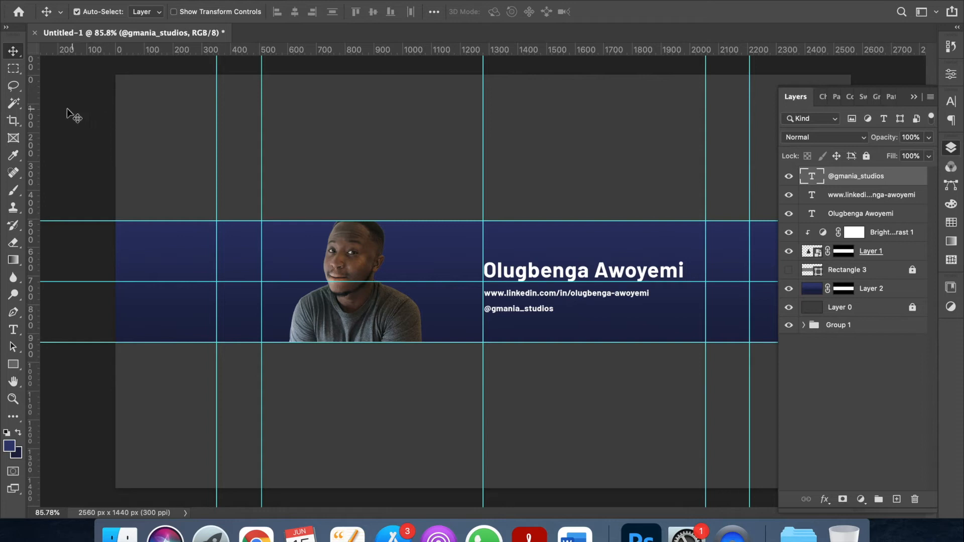
click(60, 123)
Draw a closed chevron path around the photo with the Pen tool and convert it to a selection.
key(p)
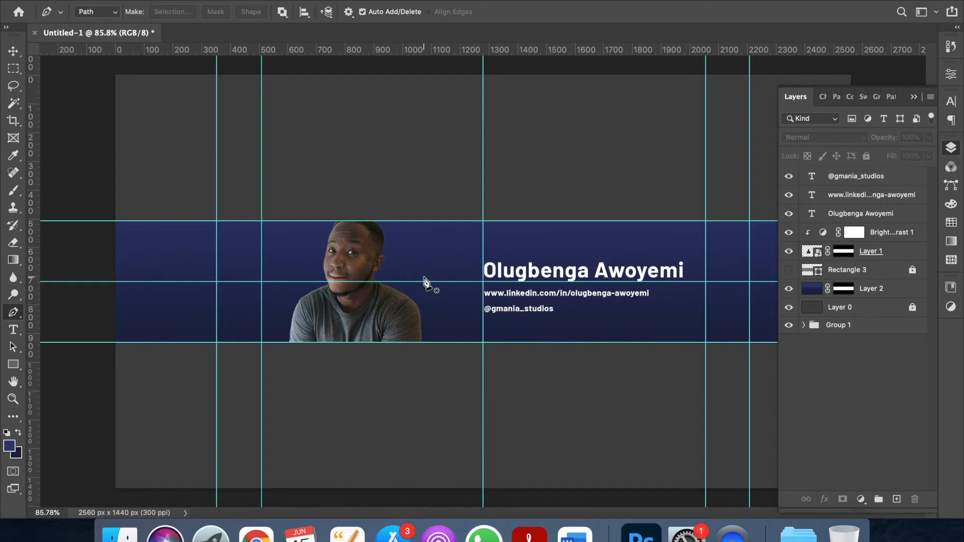
click(408, 213)
click(295, 221)
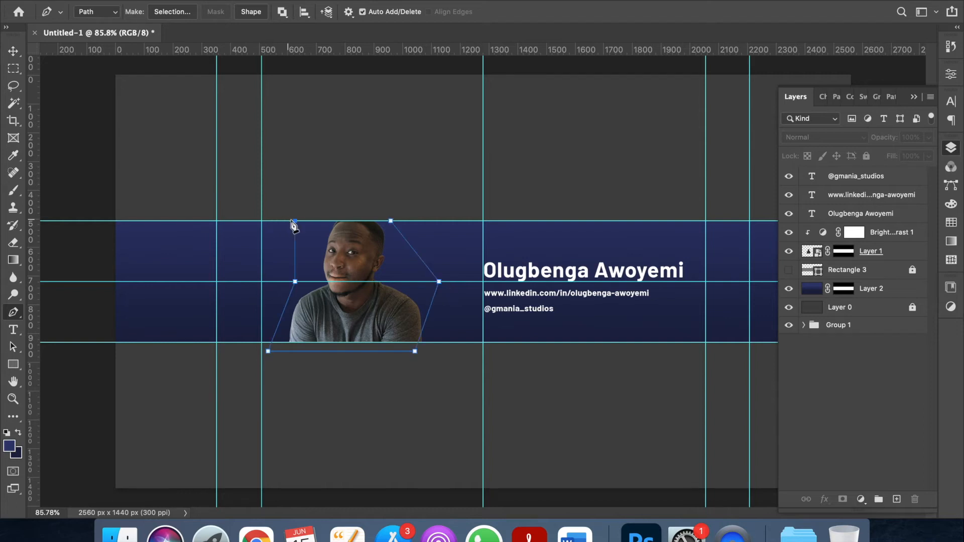
key(super+z)
click(274, 221)
click(391, 221)
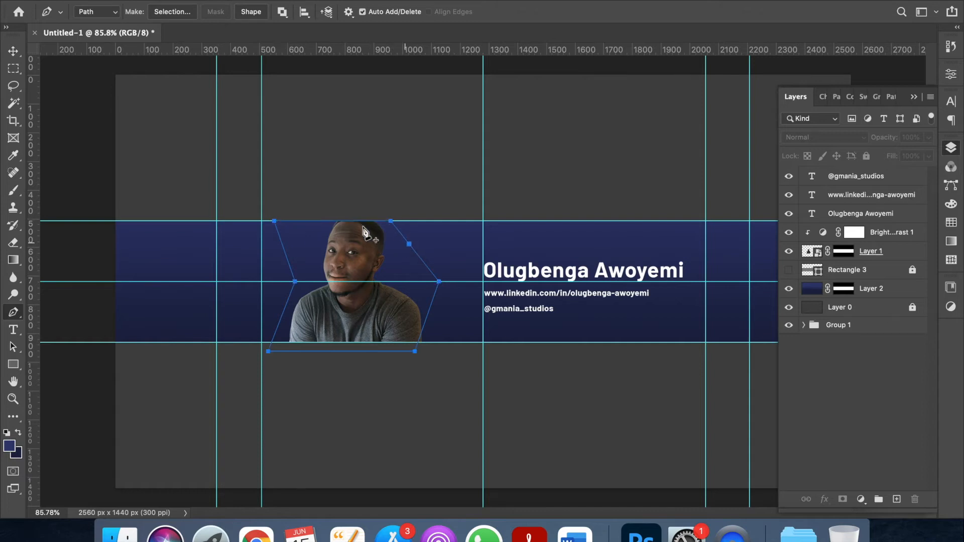
right_click(391, 222)
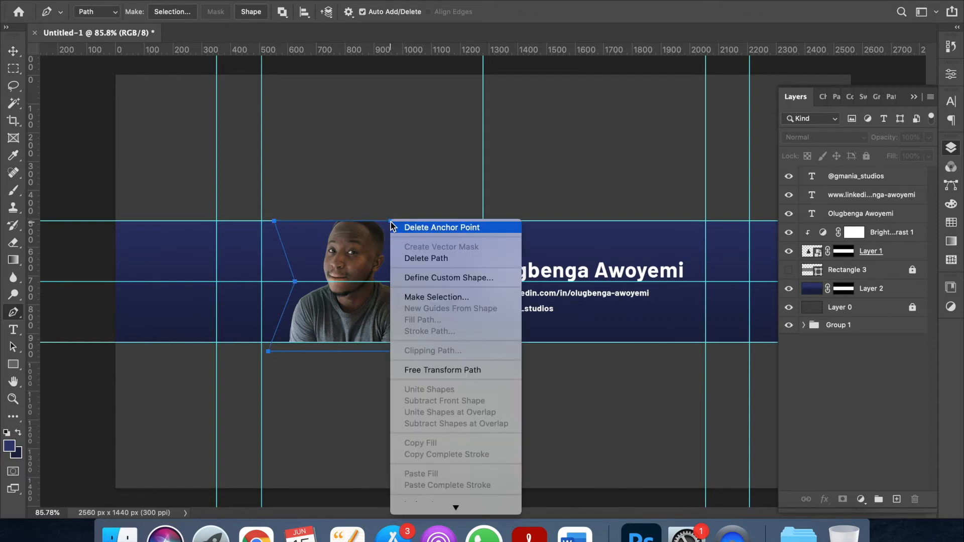
click(439, 297)
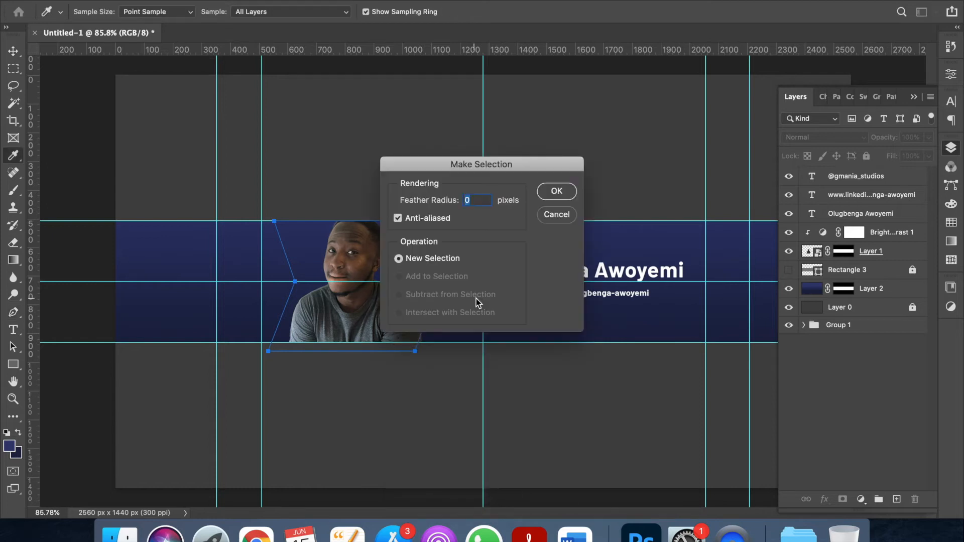
click(557, 193)
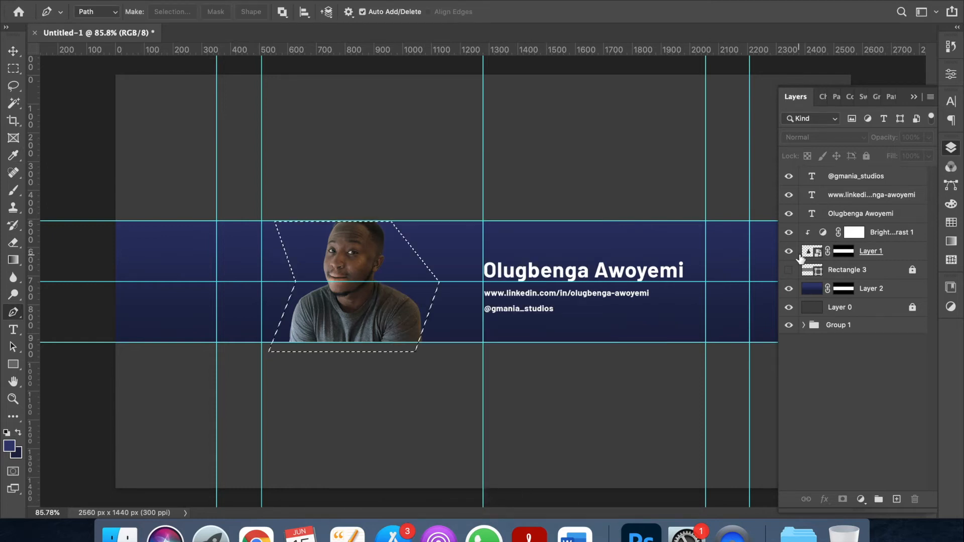
Add a new empty layer directly above Rectangle 3, beneath the photo.
click(888, 177)
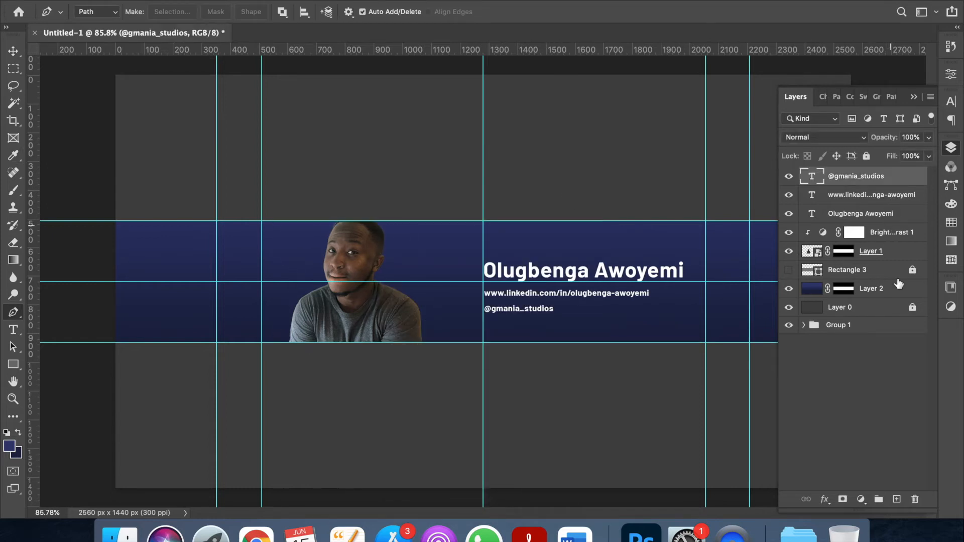
click(869, 270)
click(896, 500)
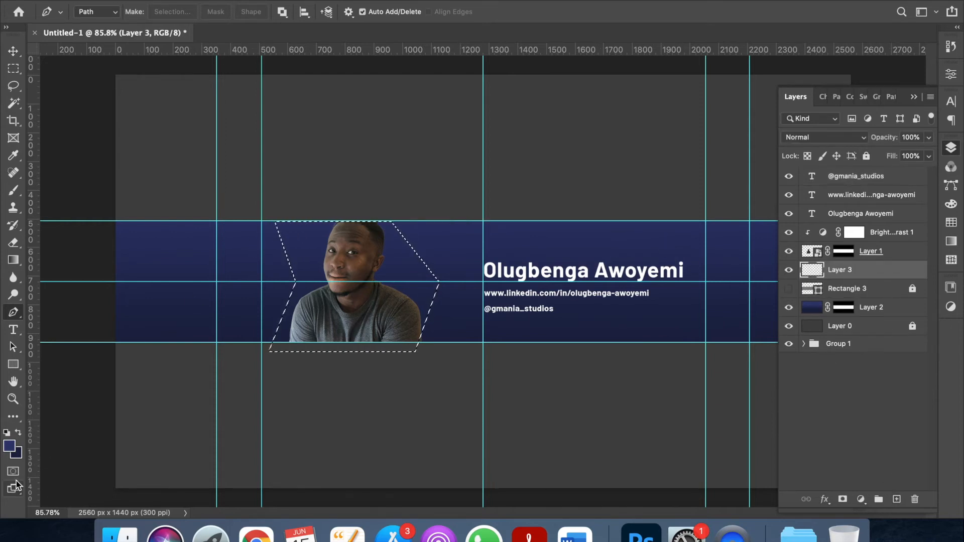
Set the foreground colour to white and brush-paint the chevron selection white on Layer 3.
click(10, 445)
drag(324, 178, 290, 139)
click(640, 153)
key(b)
mouse_move(328, 257)
mouse_down()
mouse_move(355, 286)
mouse_move(321, 286)
mouse_move(325, 303)
mouse_up()
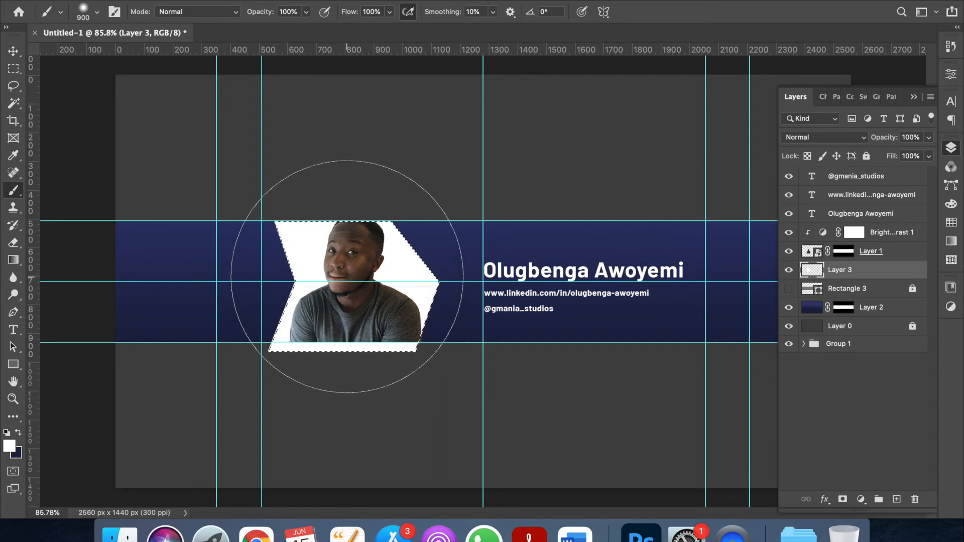